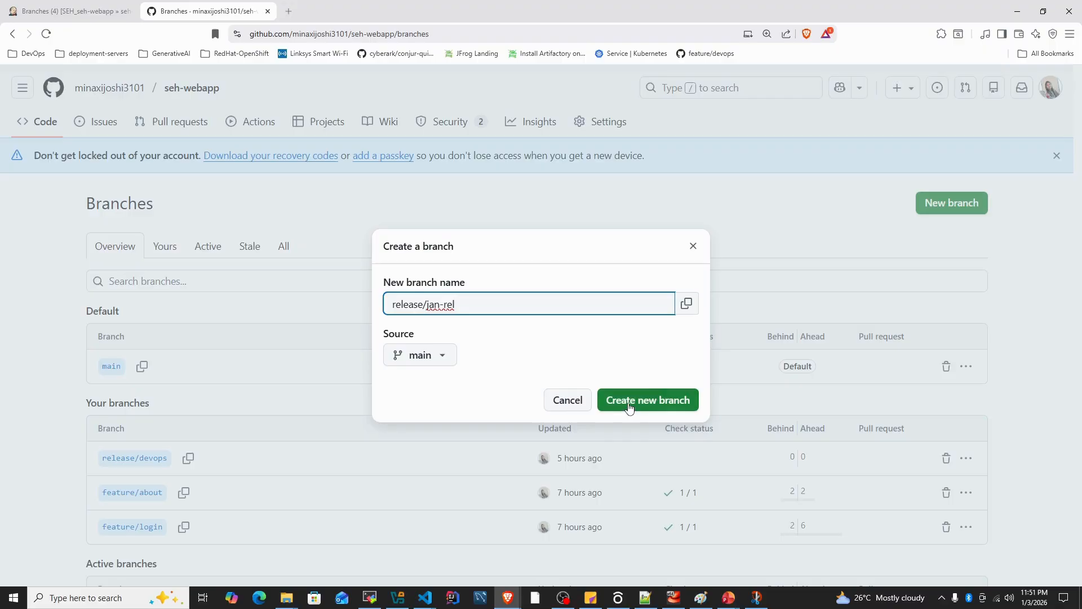
Create the release/jan-rel branch from main on GitHub, and reload the seh-webapp branch list in Jenkins
click(629, 401)
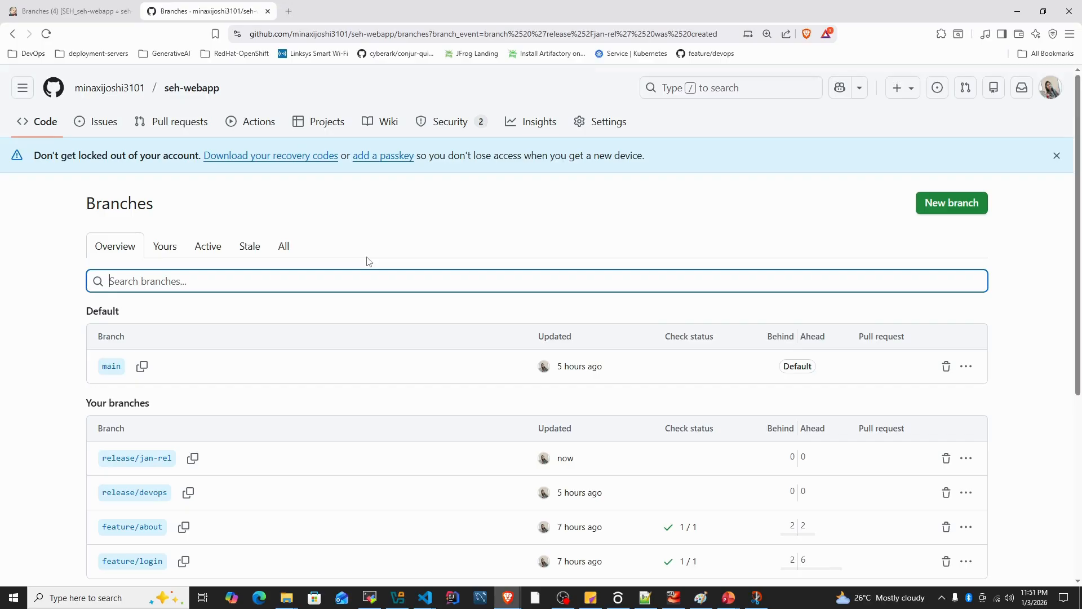
click(66, 12)
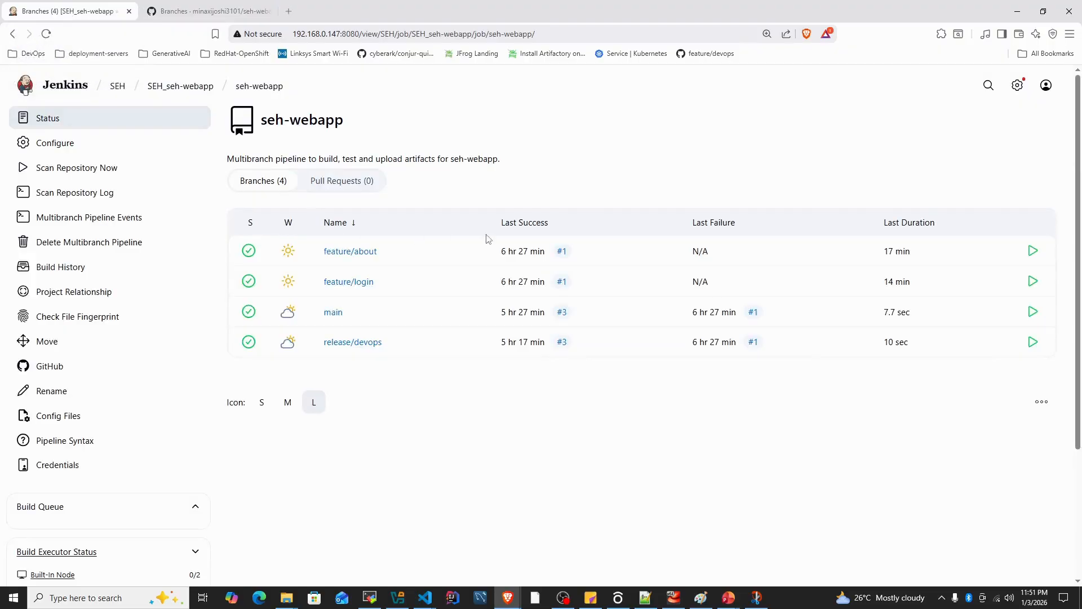
right_click(601, 139)
click(643, 190)
Open the seh-webapp pipeline configuration and enable Scan by webhook under Scan Repository Triggers
click(63, 142)
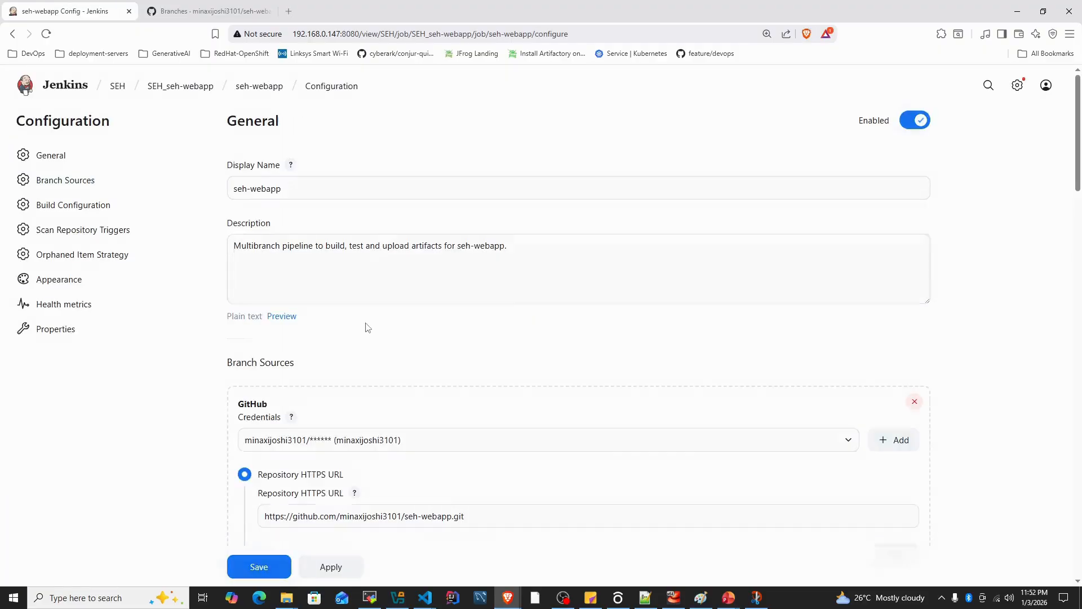
scroll(351, 366, down, 9)
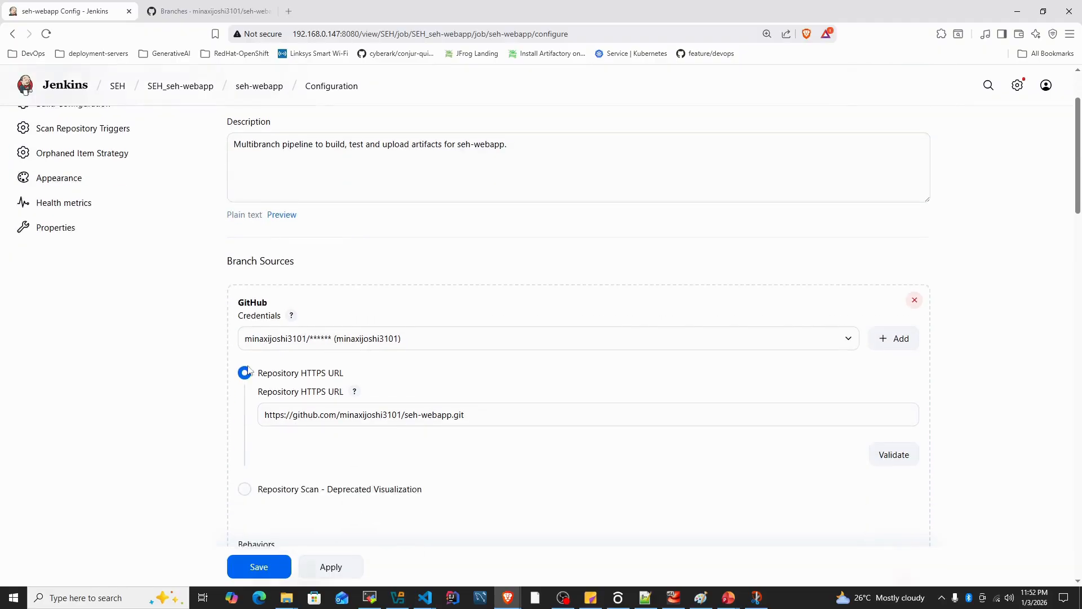
scroll(204, 380, down, 7)
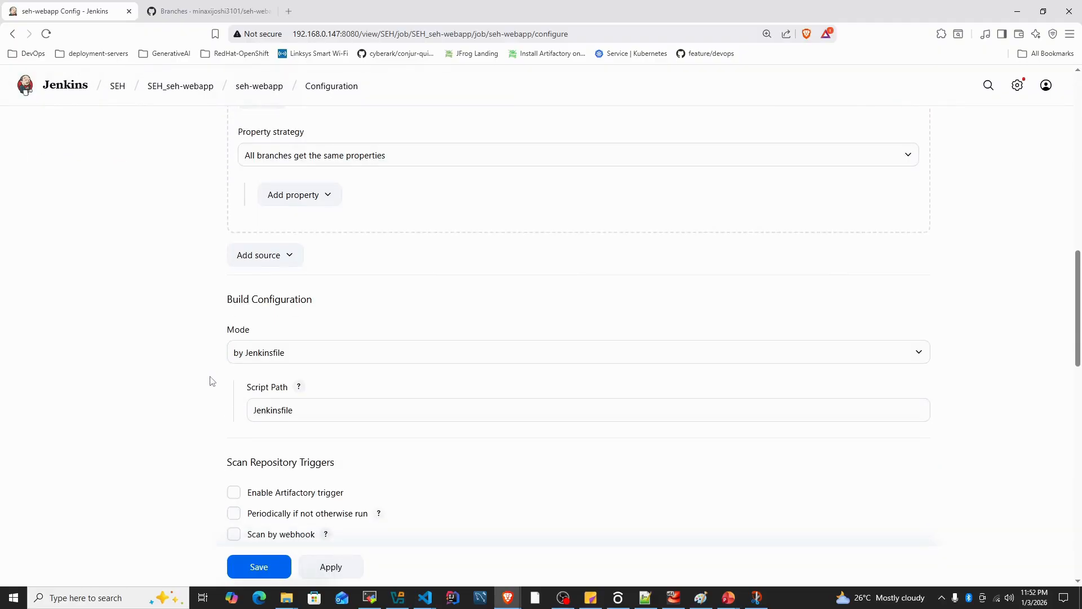
drag(228, 348, 349, 361)
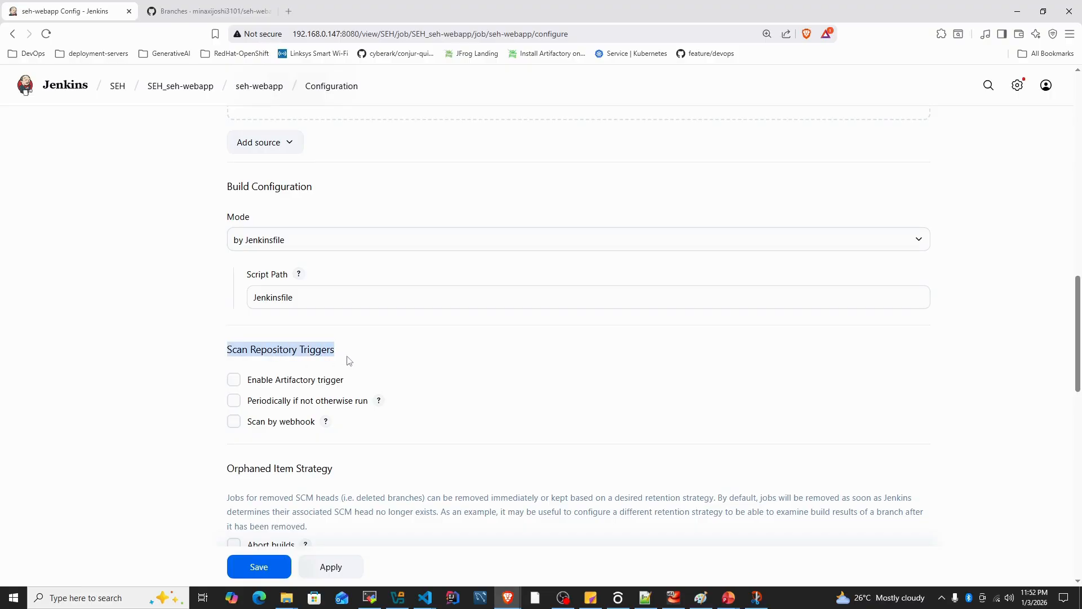
click(234, 423)
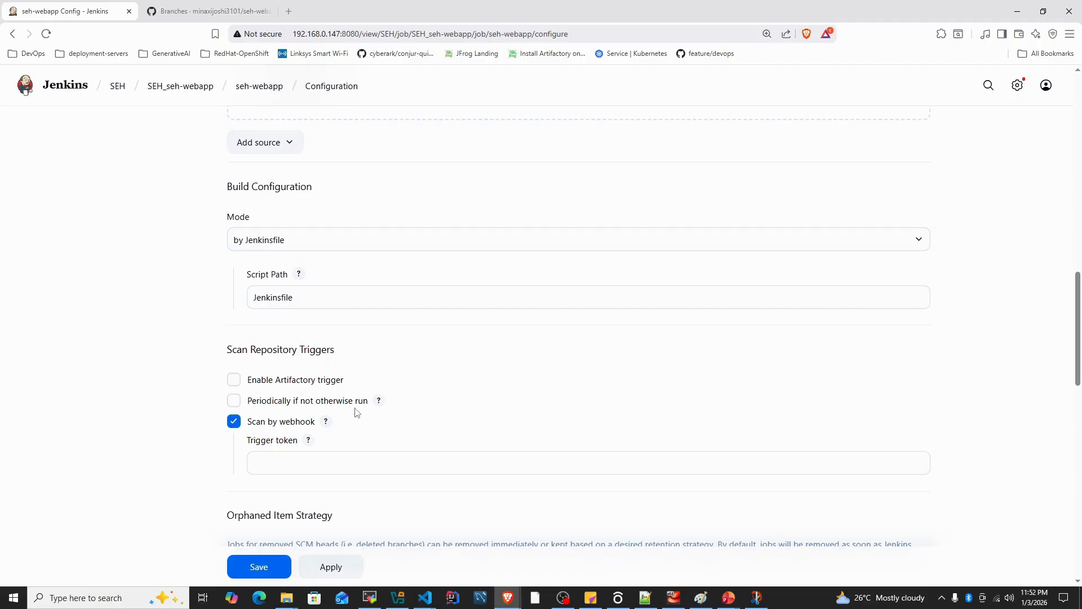
Show the help for Scan by webhook and enter the trigger token for the webhook scan
scroll(372, 409, down, 1)
scroll(643, 434, down, 1)
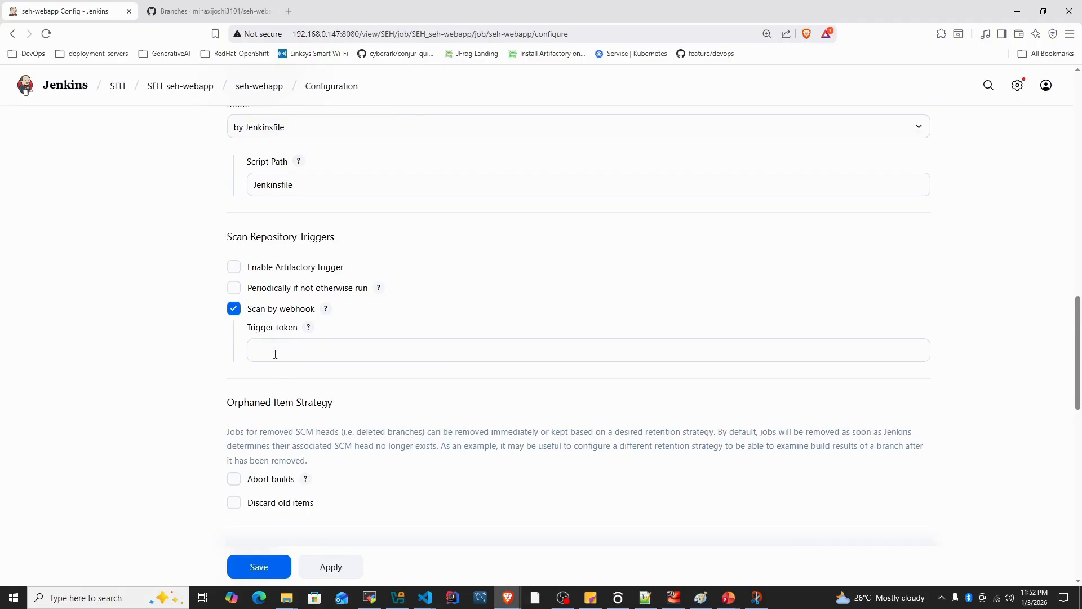
click(326, 309)
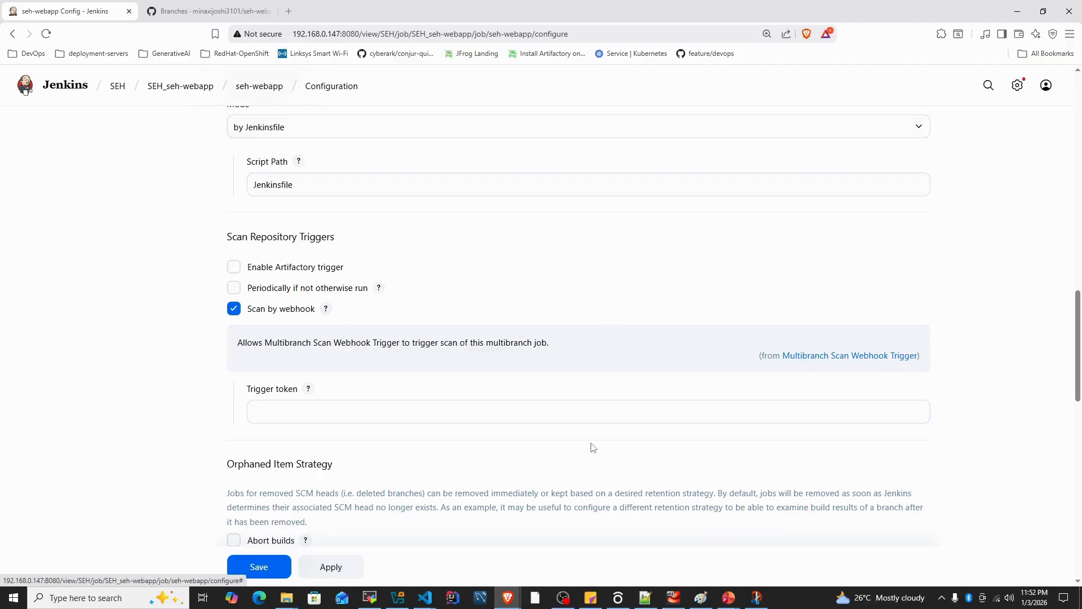
click(293, 408)
text(j)
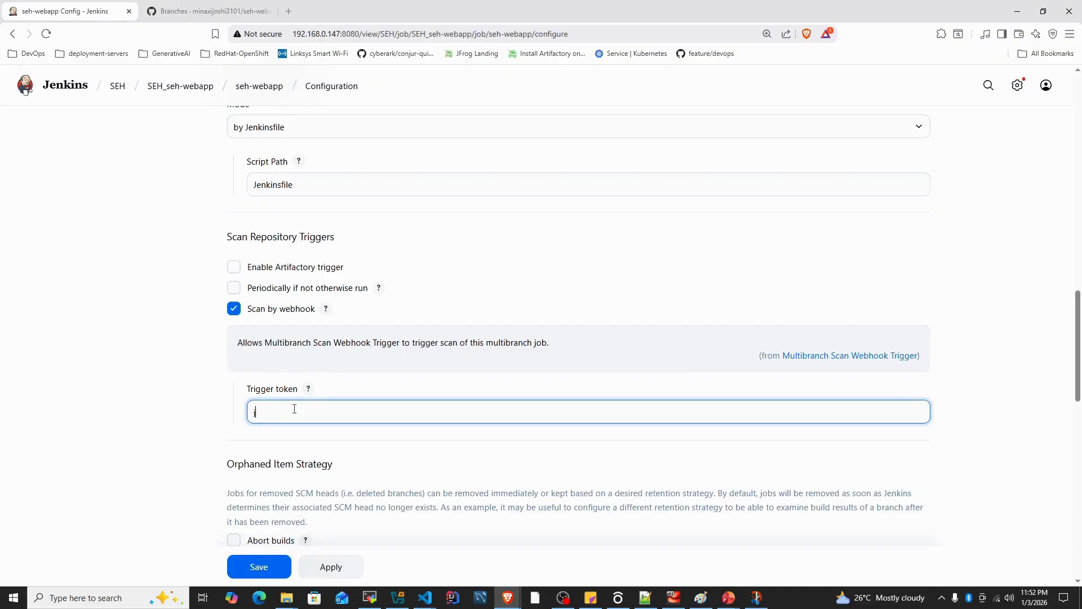
text(enkins-token)
click(192, 436)
scroll(192, 437, down, 1)
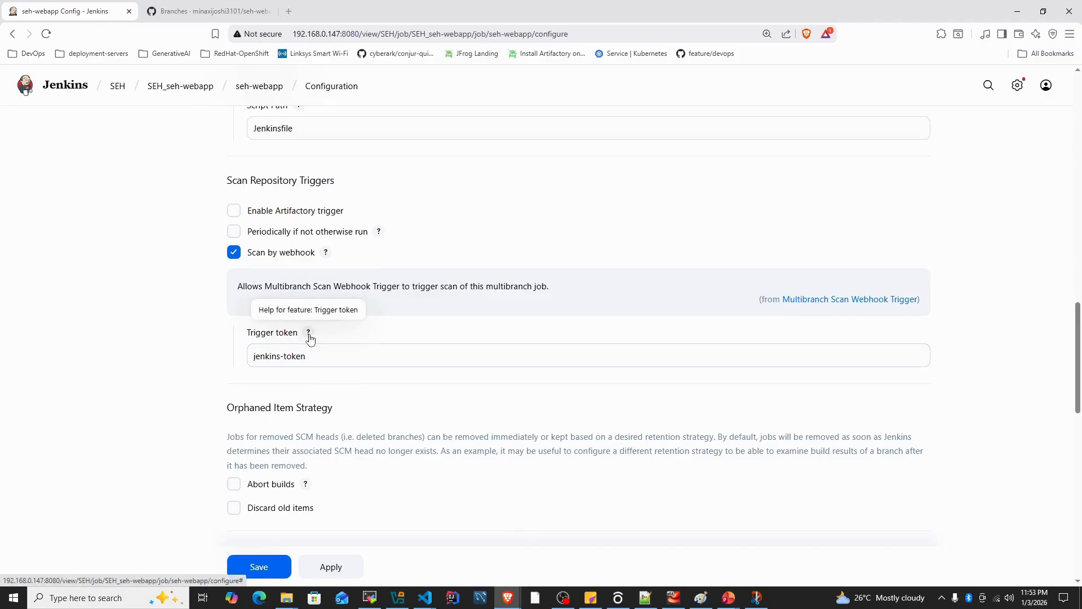
Copy JENKINS_URL/multibranch-webhook-trigger/invoke?token=[Trigger token] from the Trigger token help into a new Notepad++ document
click(308, 335)
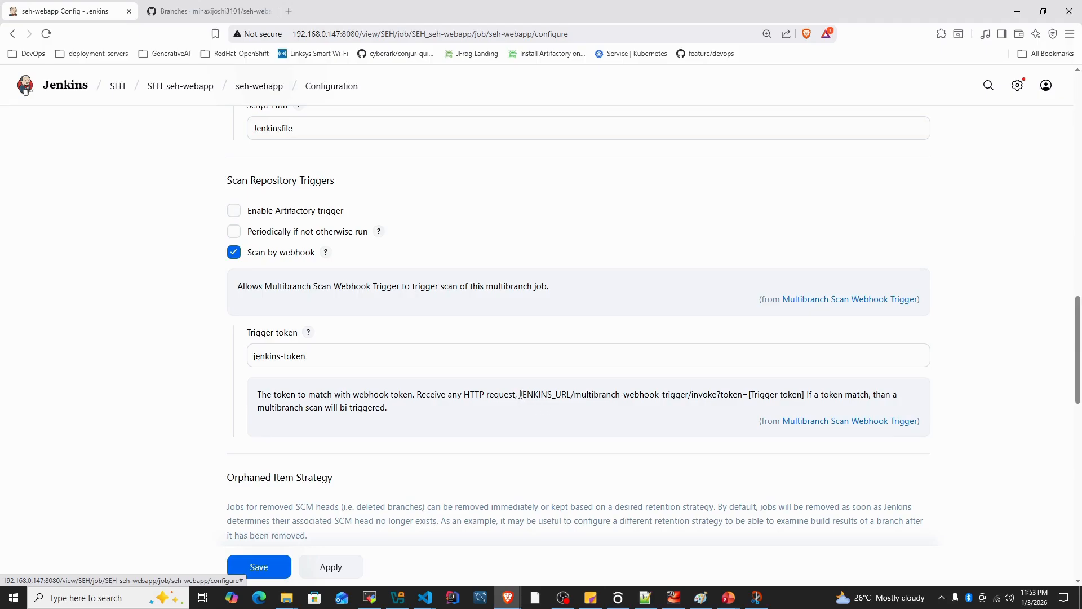
drag(520, 394, 806, 396)
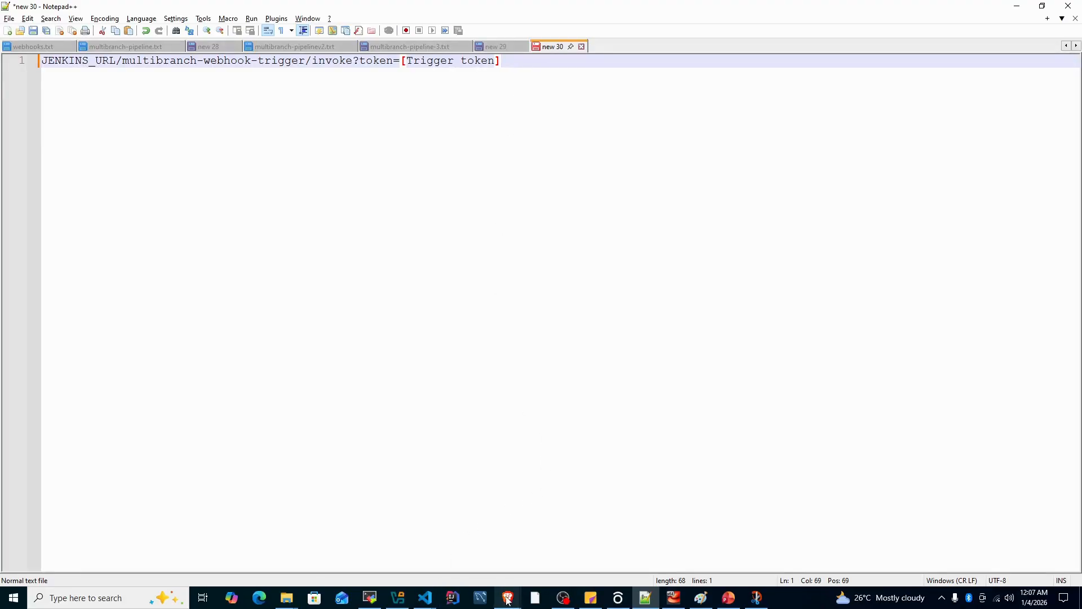
Return to Jenkins in the browser, then apply and save the seh-webapp pipeline configuration
mouse_move(507, 597)
click(548, 558)
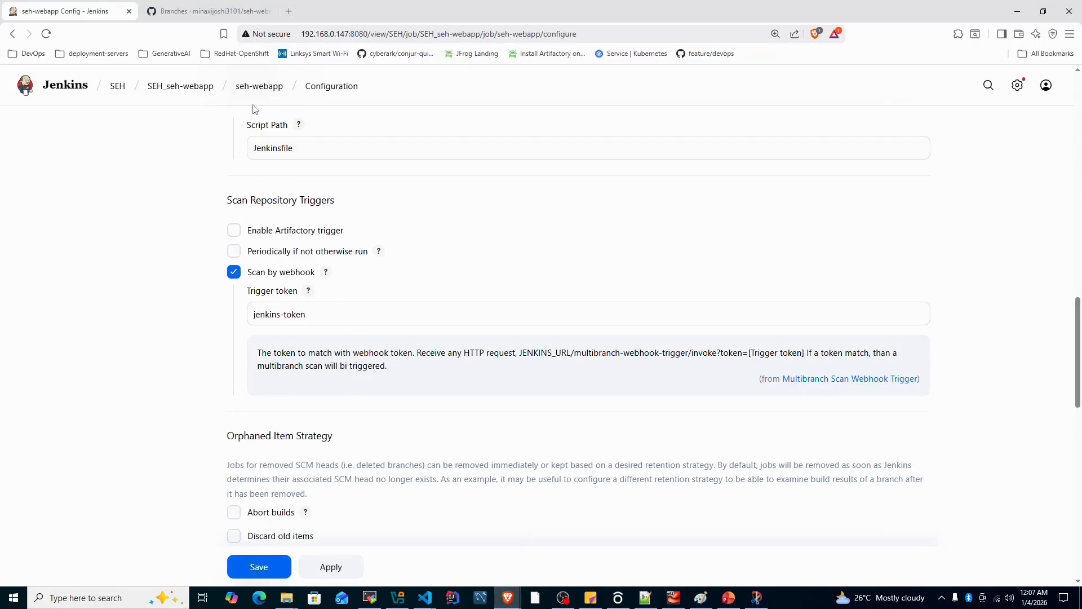
click(329, 569)
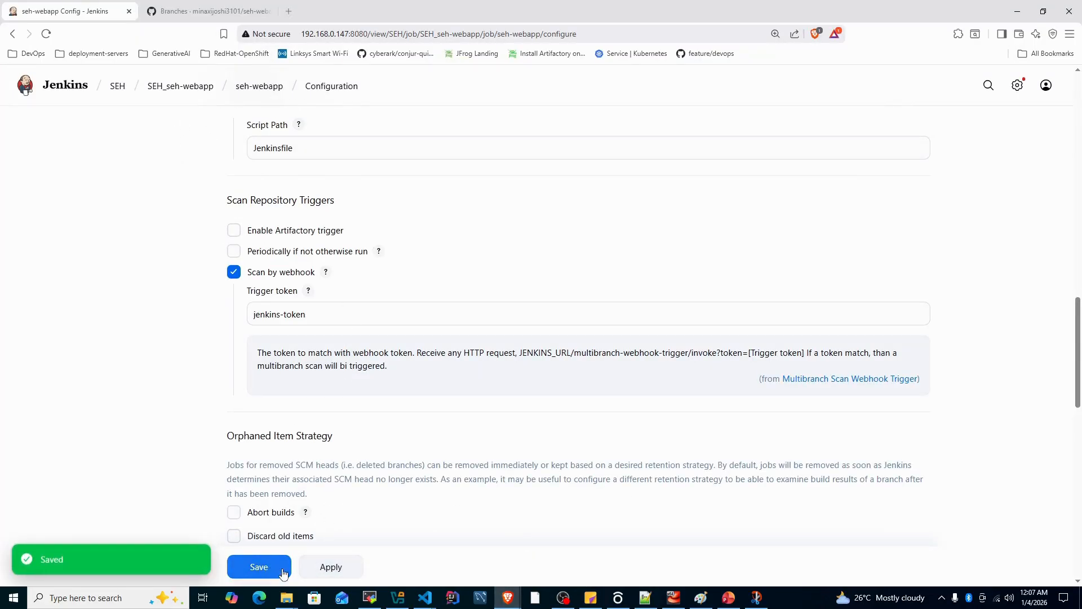
click(258, 568)
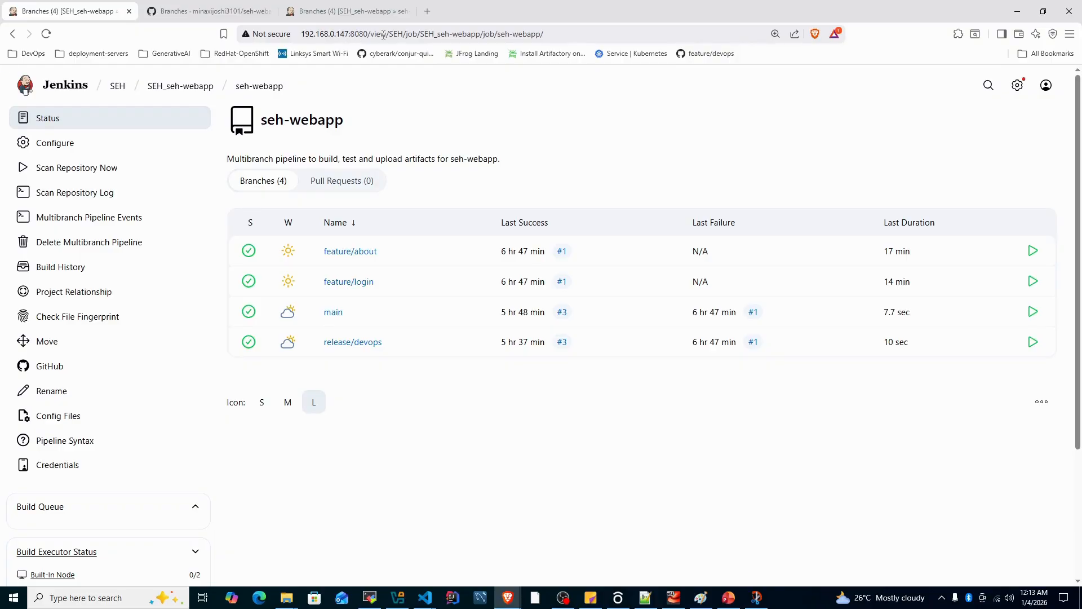
click(169, 12)
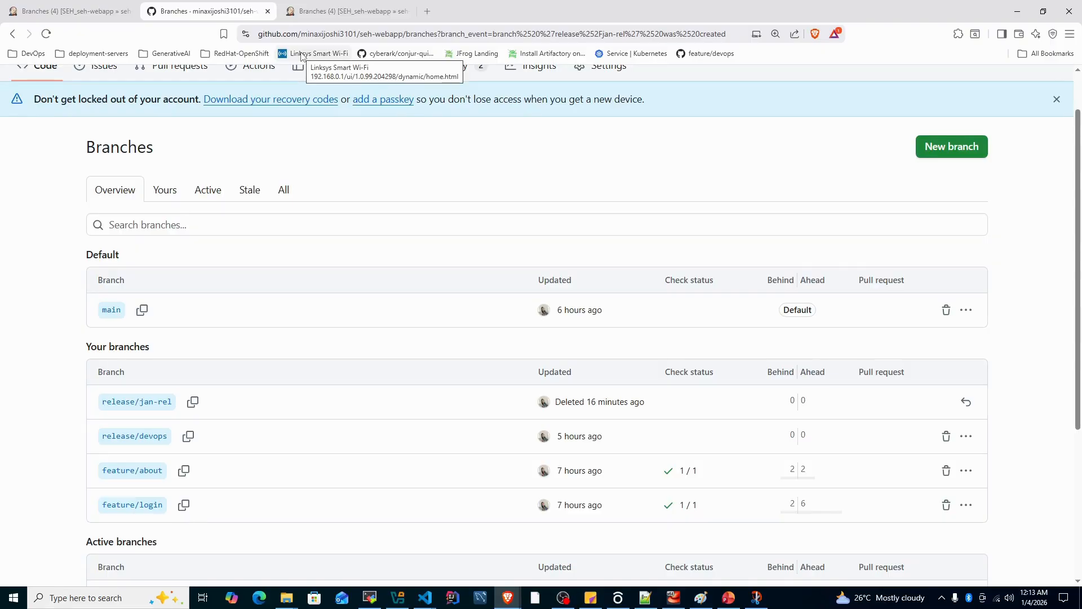
click(325, 11)
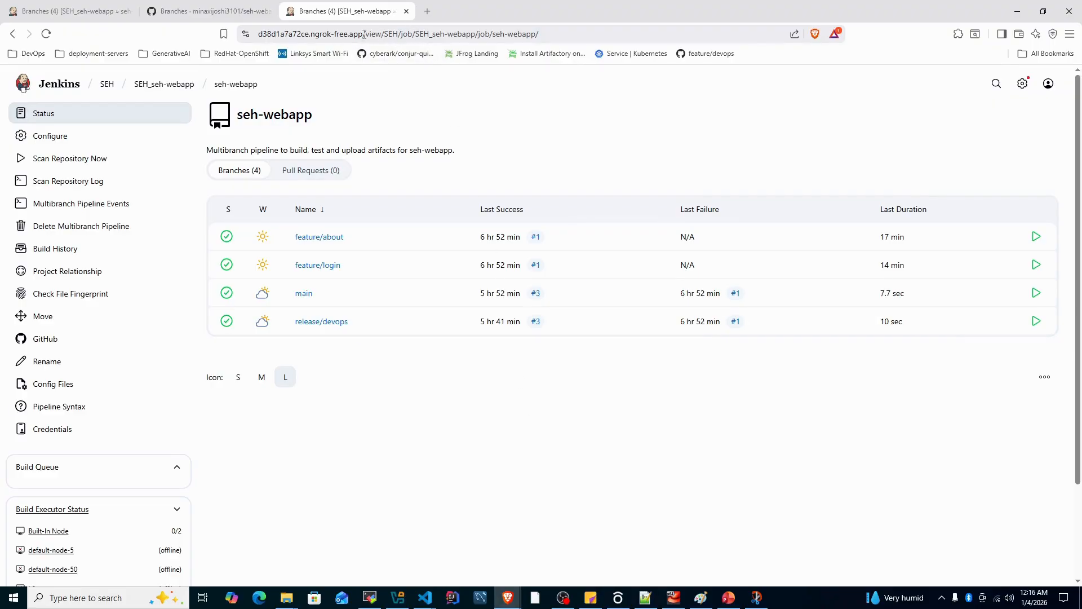
drag(364, 35, 254, 39)
key(ctrl+c)
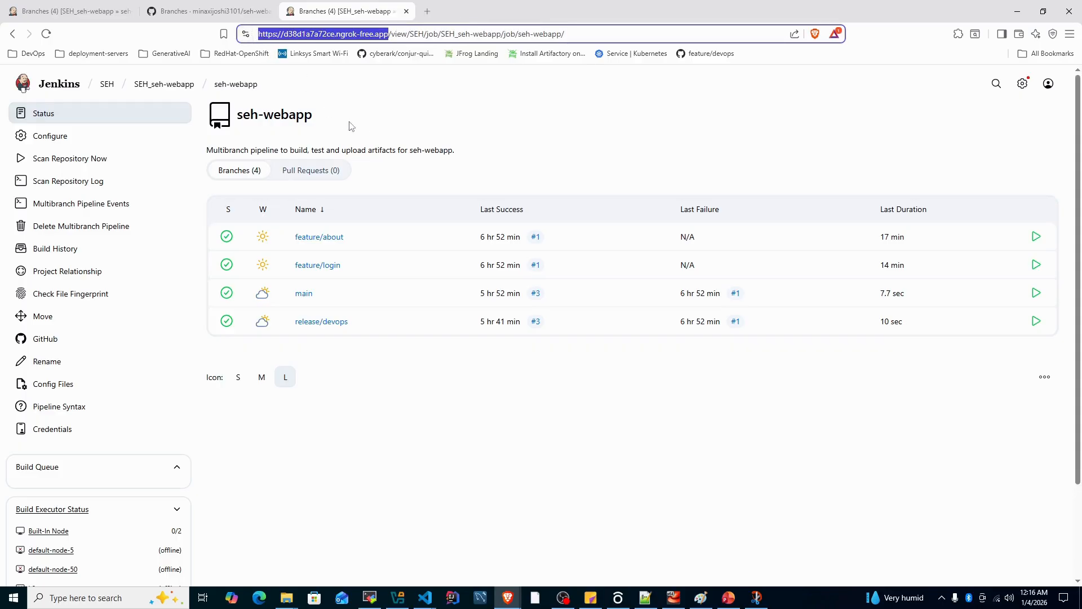
click(645, 597)
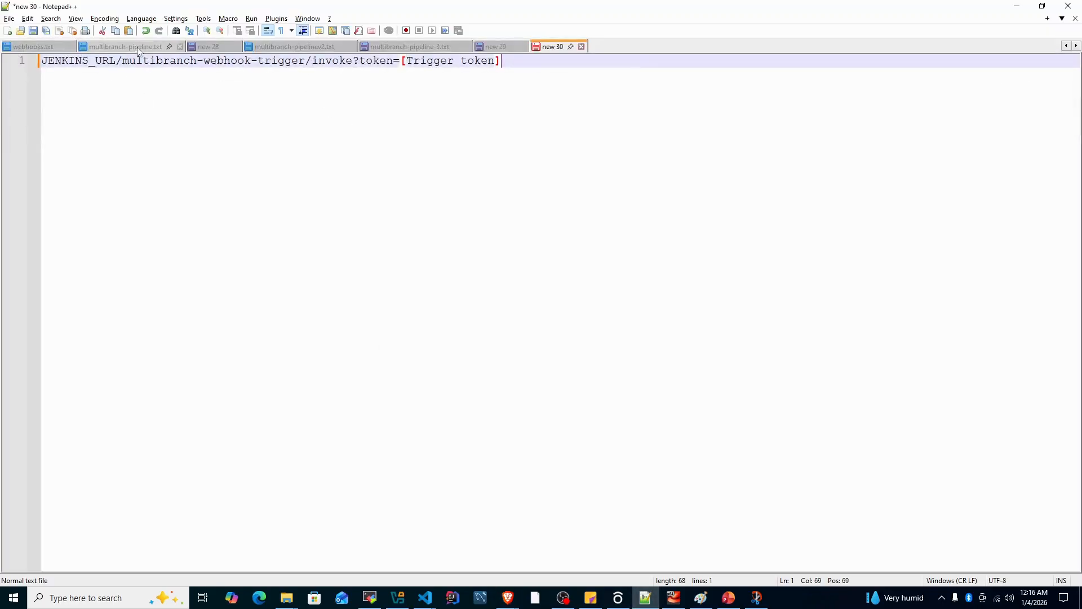
drag(118, 61, 40, 61)
key(ctrl+v)
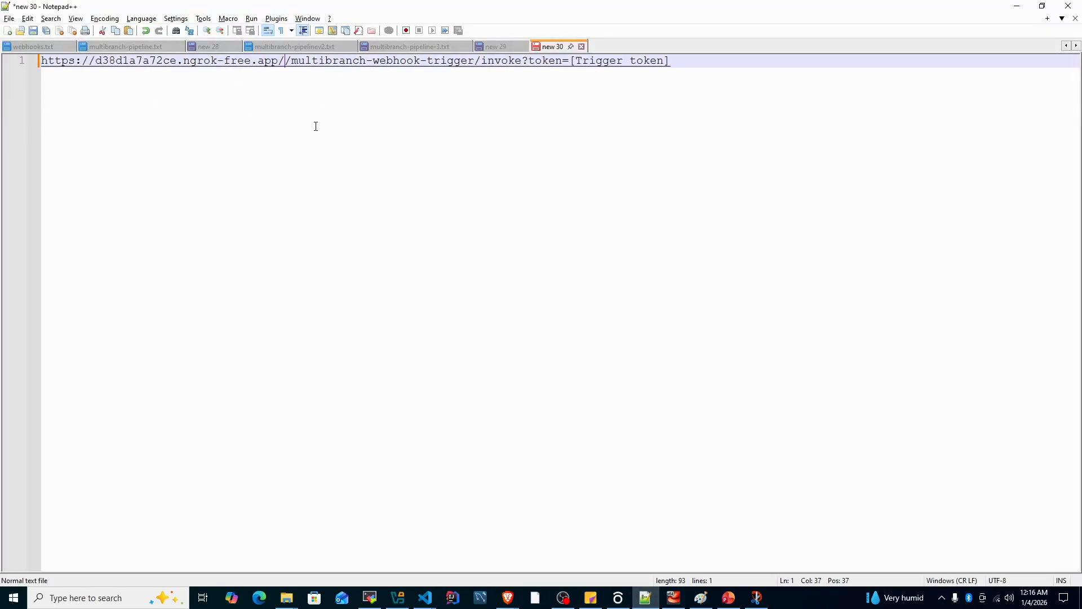
key(BackSpace)
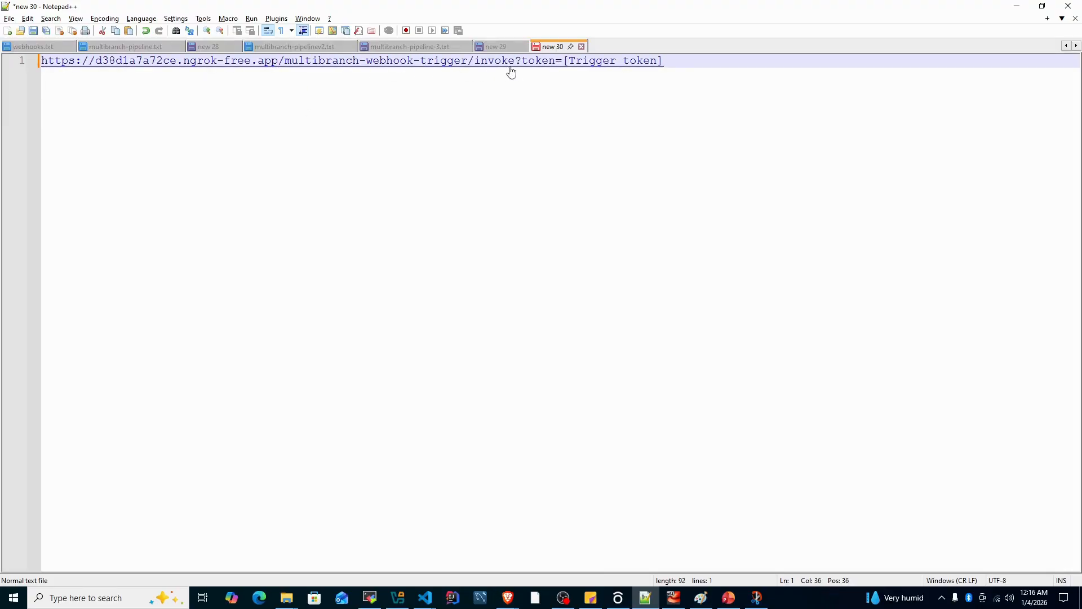
Replace the [Trigger token] placeholder in the webhook URL with the pipeline's trigger token and copy the full URL
drag(565, 66, 666, 67)
text(jenkins-token)
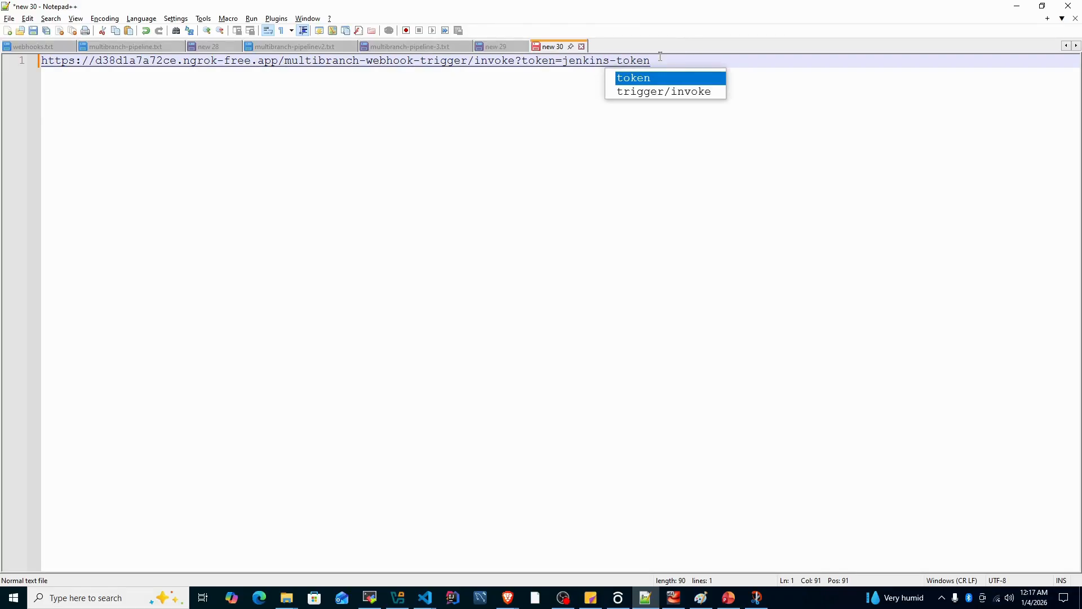
drag(663, 59, 39, 62)
key(ctrl+c)
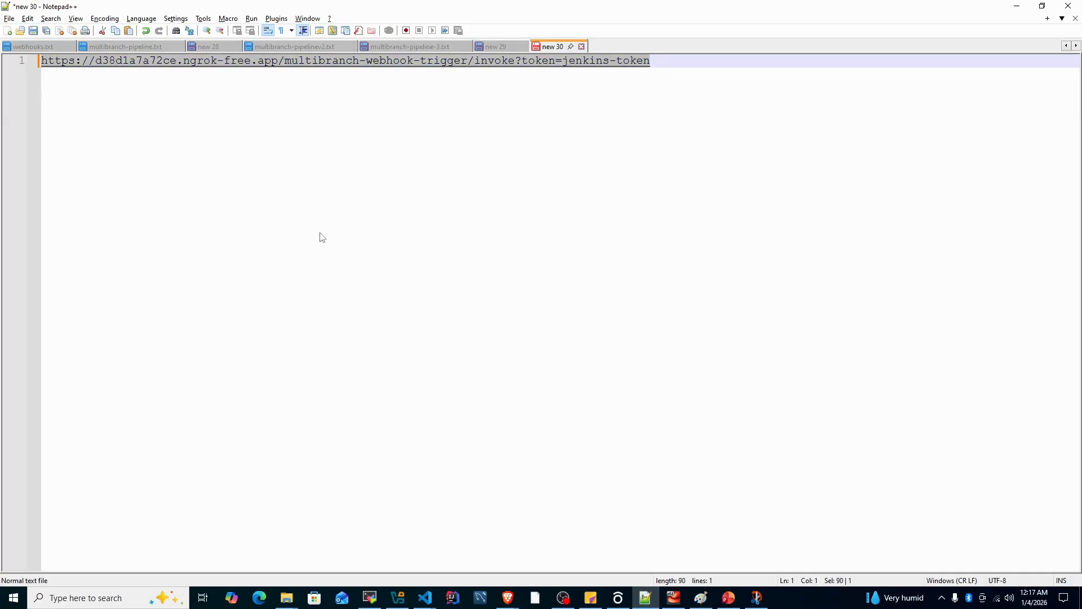
Switch to the seh-webapp repository on GitHub and open the form for adding a webhook in its settings
key(alt+Tab)
key(alt+Tab)
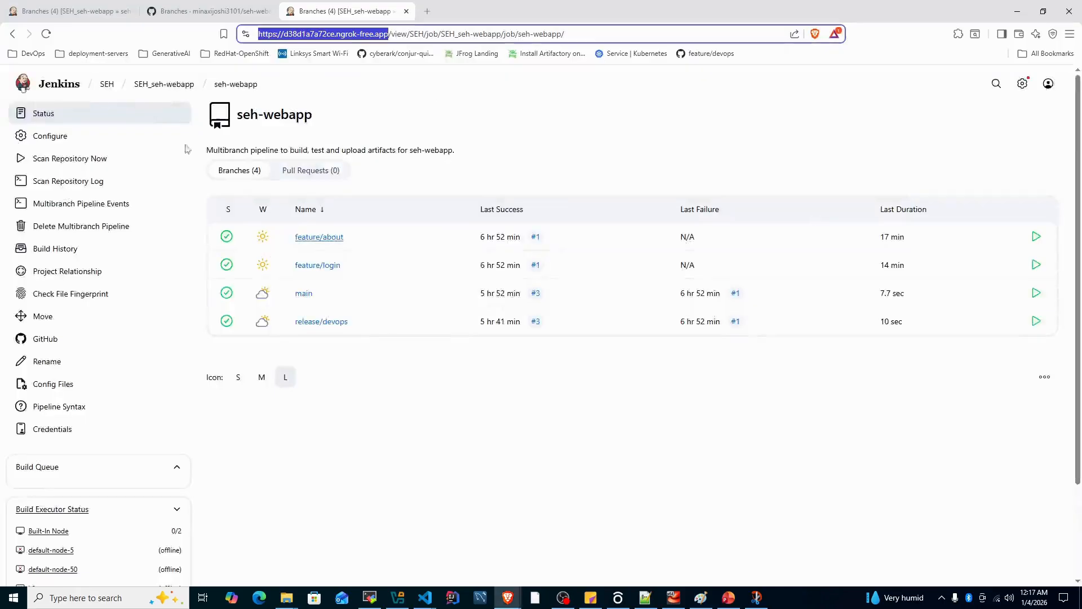
click(180, 17)
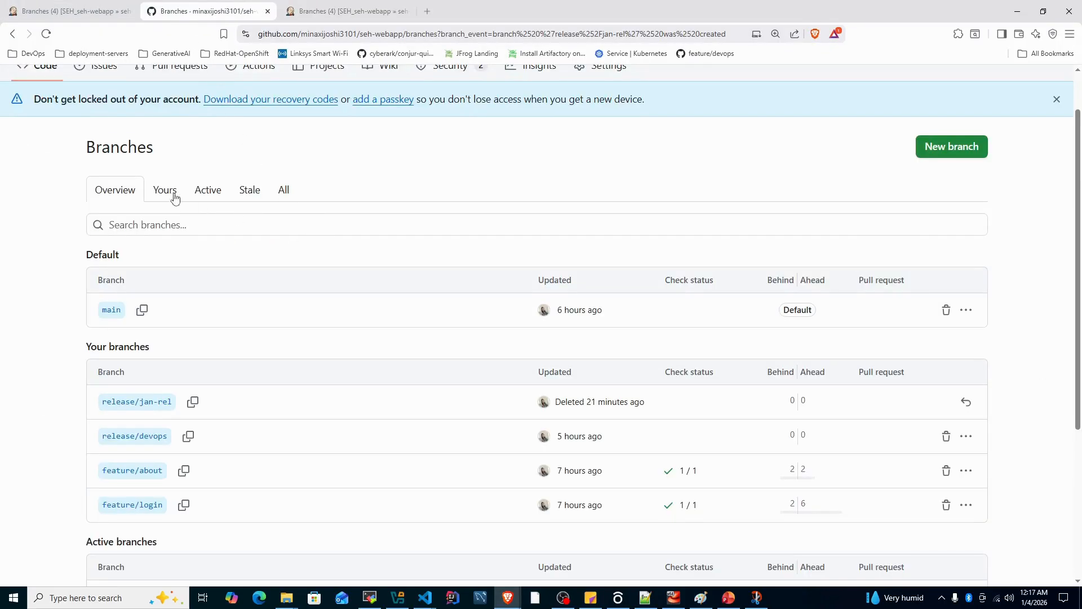
scroll(125, 181, up, 1)
click(192, 90)
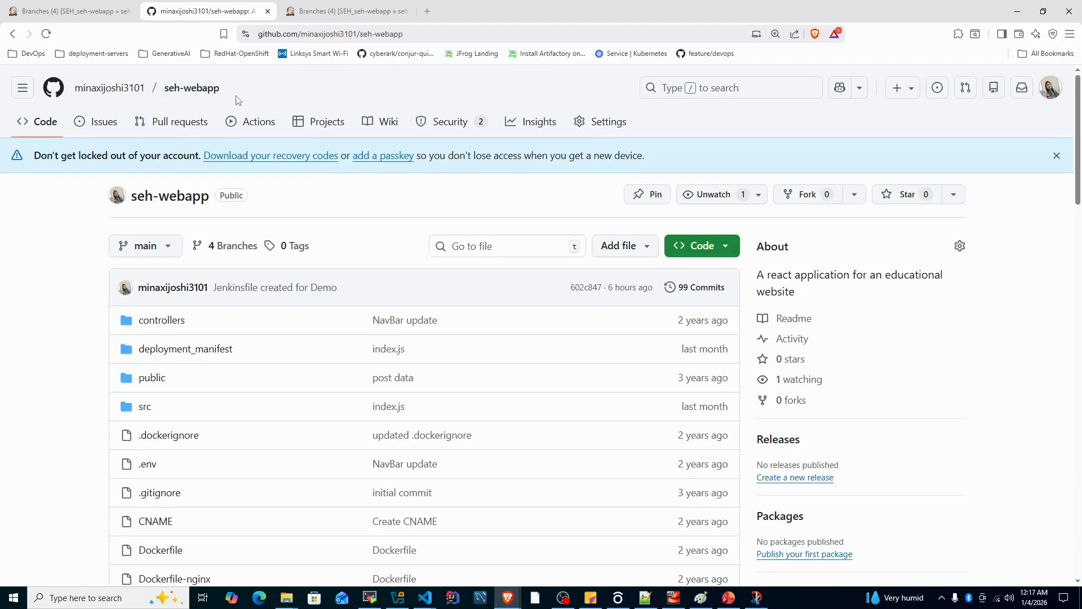
click(602, 128)
scroll(168, 338, down, 1)
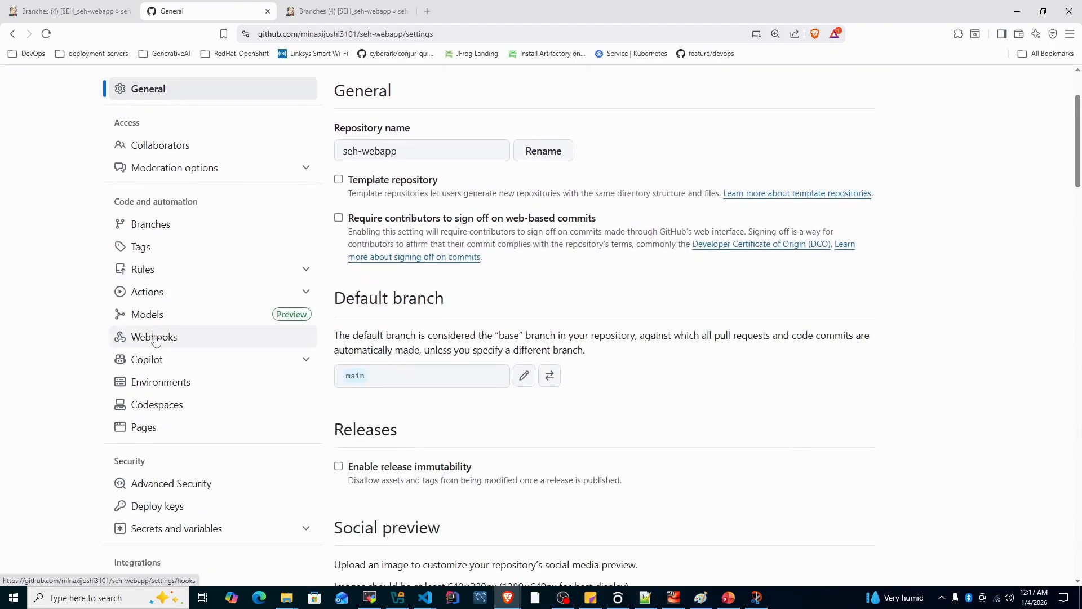
click(148, 336)
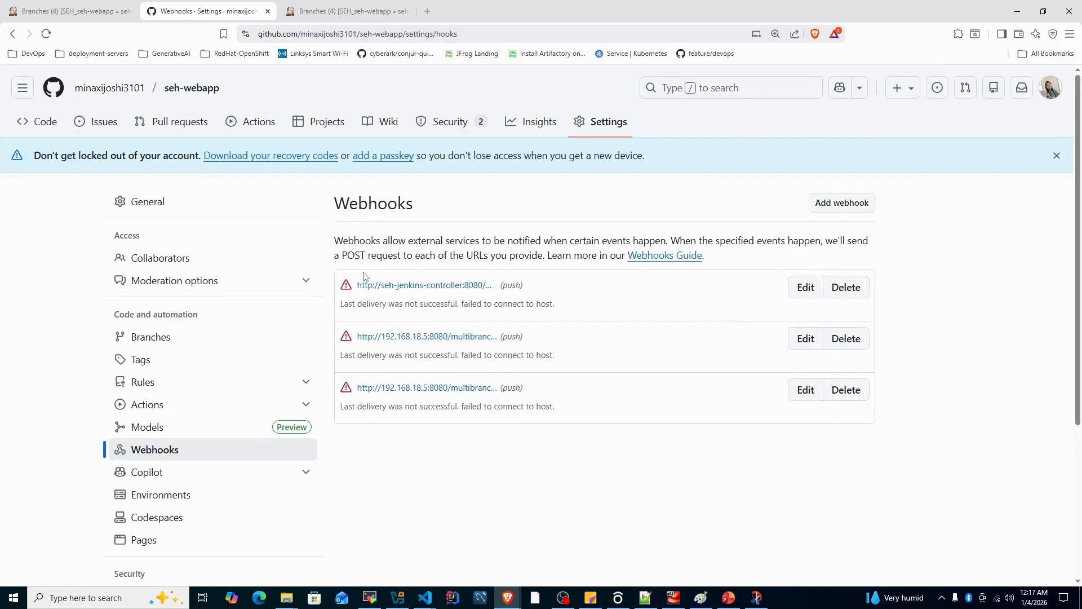
click(844, 209)
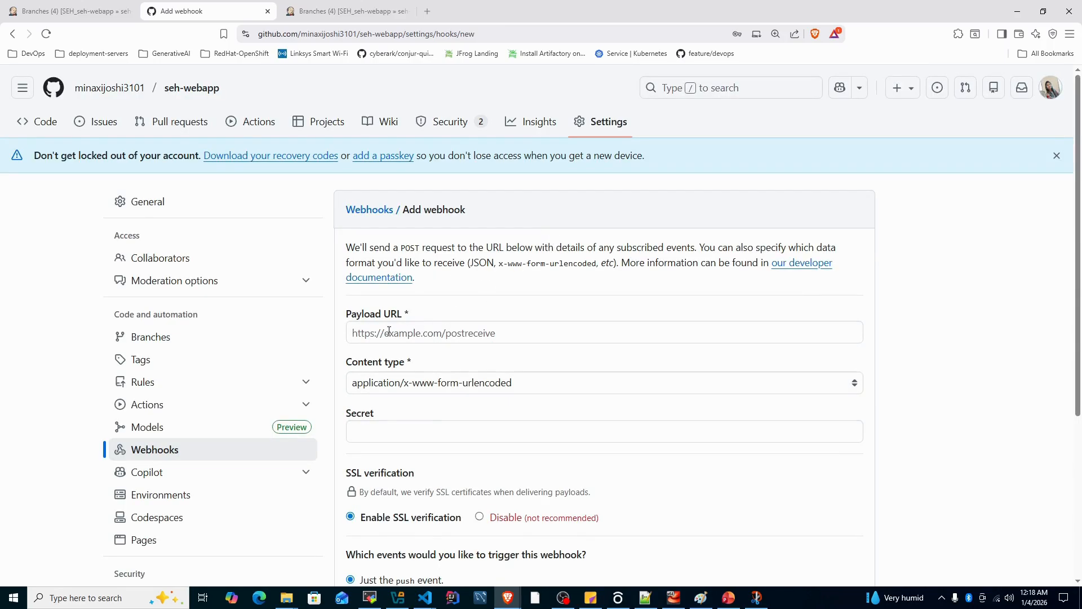
Add a webhook with the copied Jenkins URL and token as payload URL and content type application/json, and check its last delivery
click(482, 333)
key(ctrl+v)
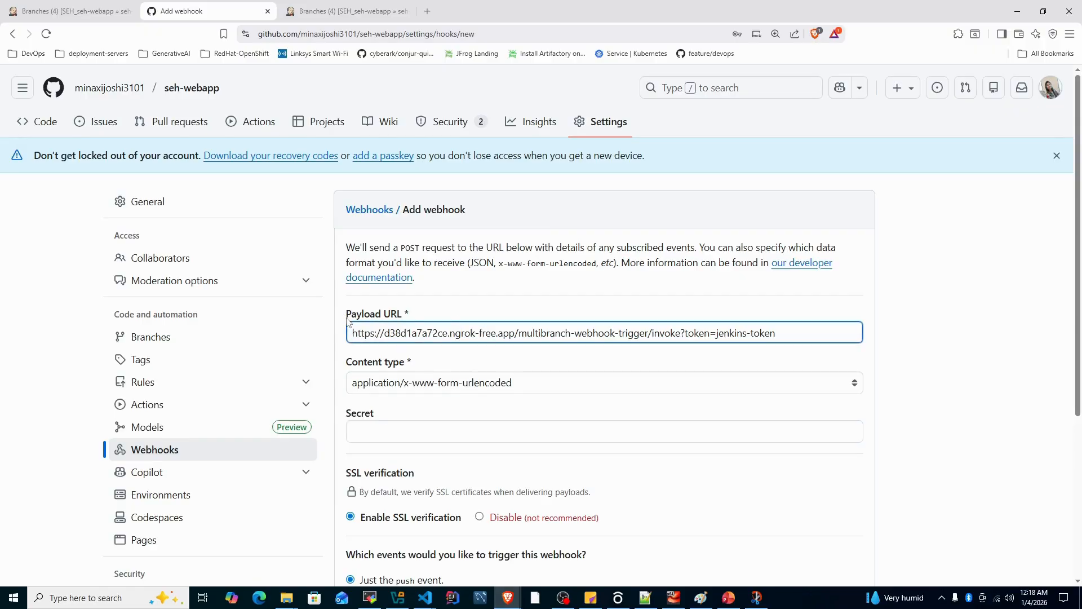
click(412, 387)
click(408, 404)
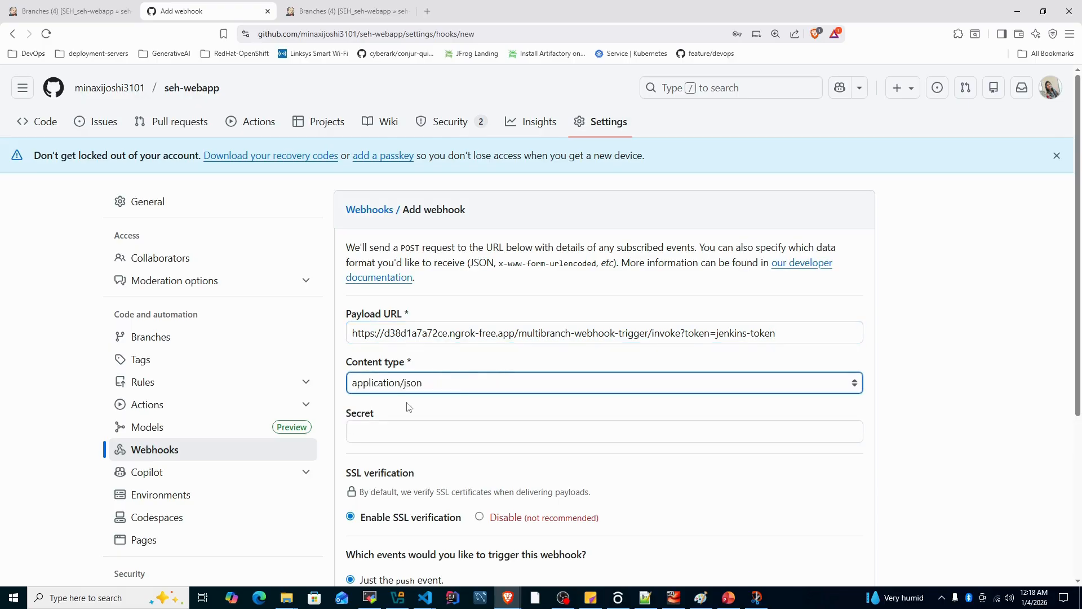
scroll(410, 406, down, 5)
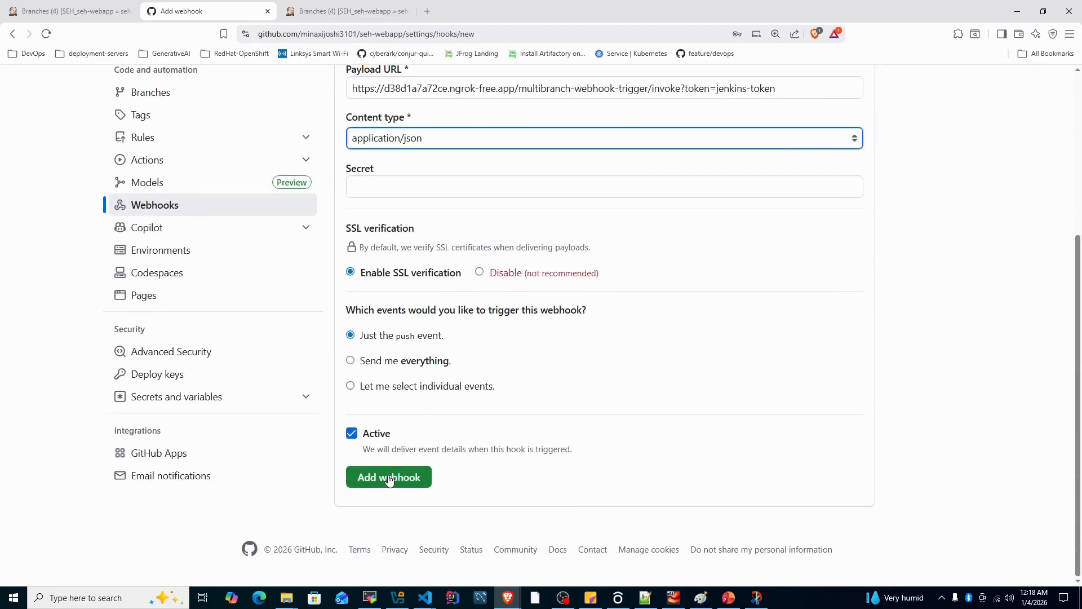
click(388, 478)
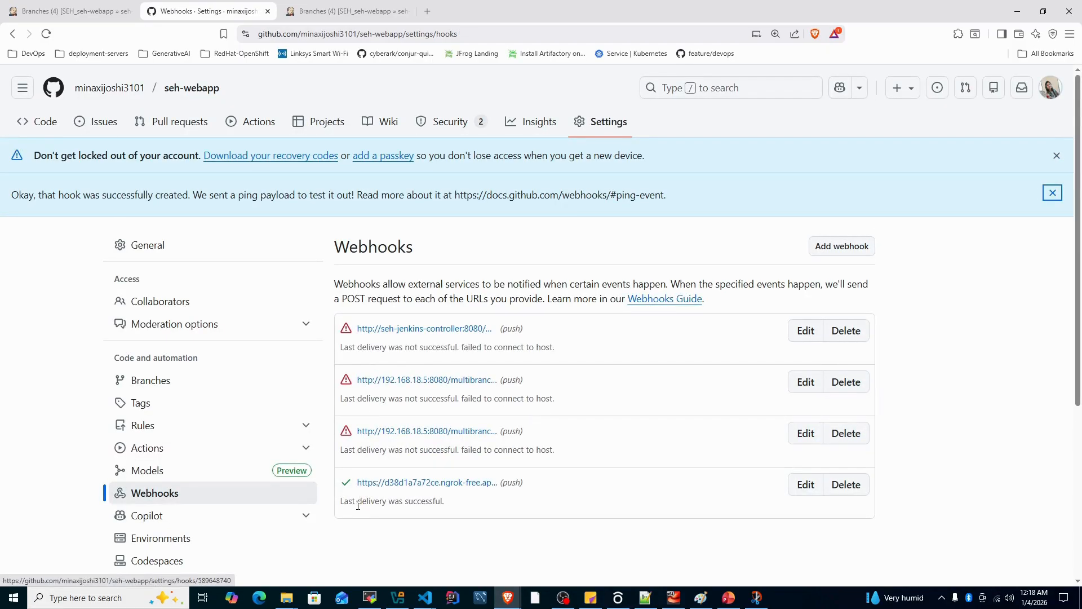
drag(342, 511, 447, 512)
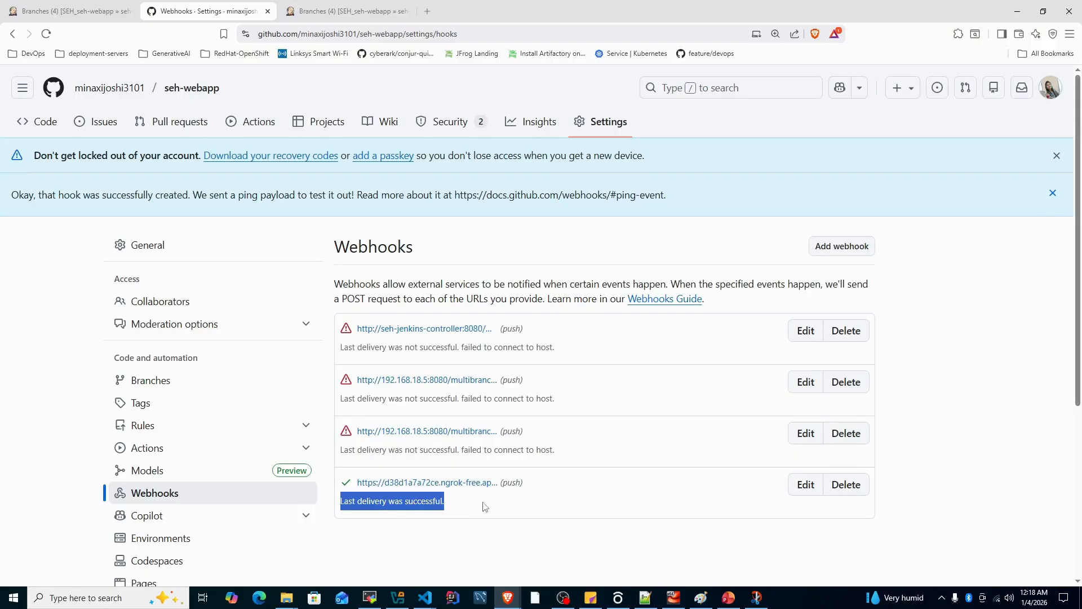
Open the newly added ngrok webhook and inspect the request and response details of its recent ping delivery
click(462, 486)
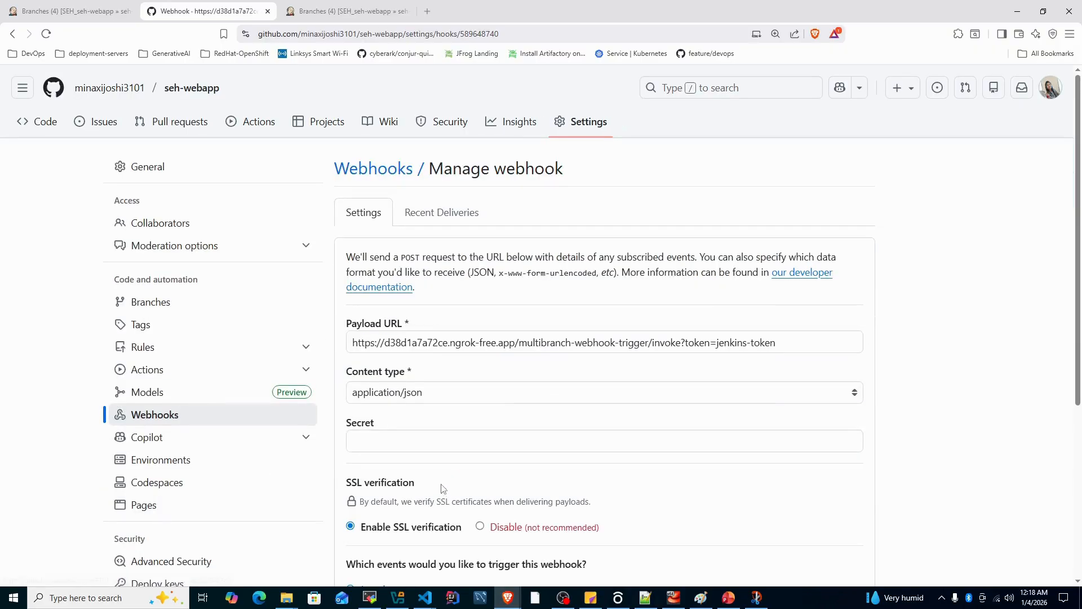
click(441, 258)
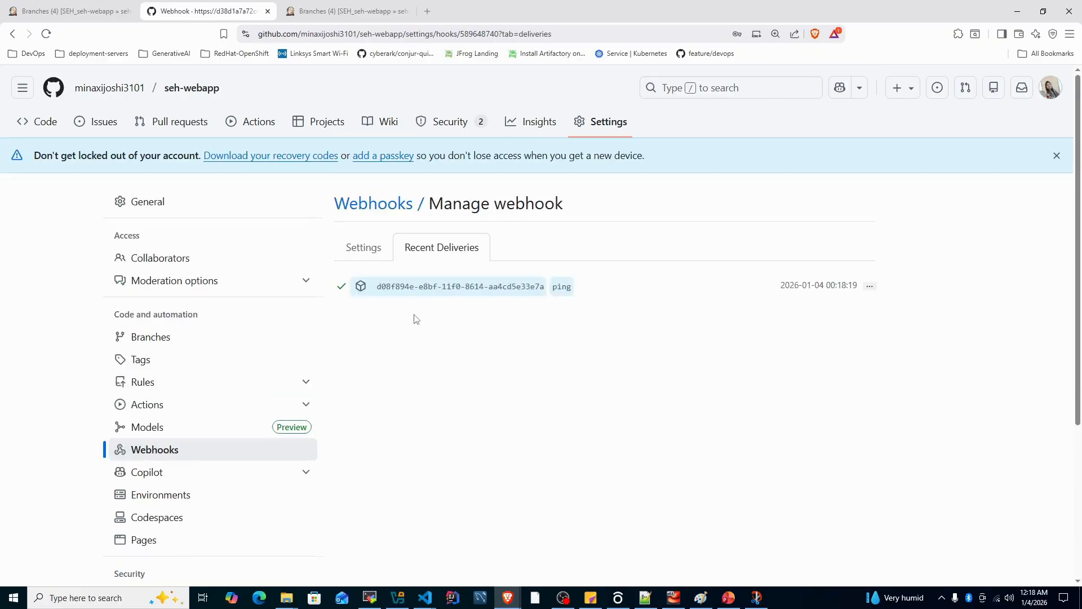
click(872, 288)
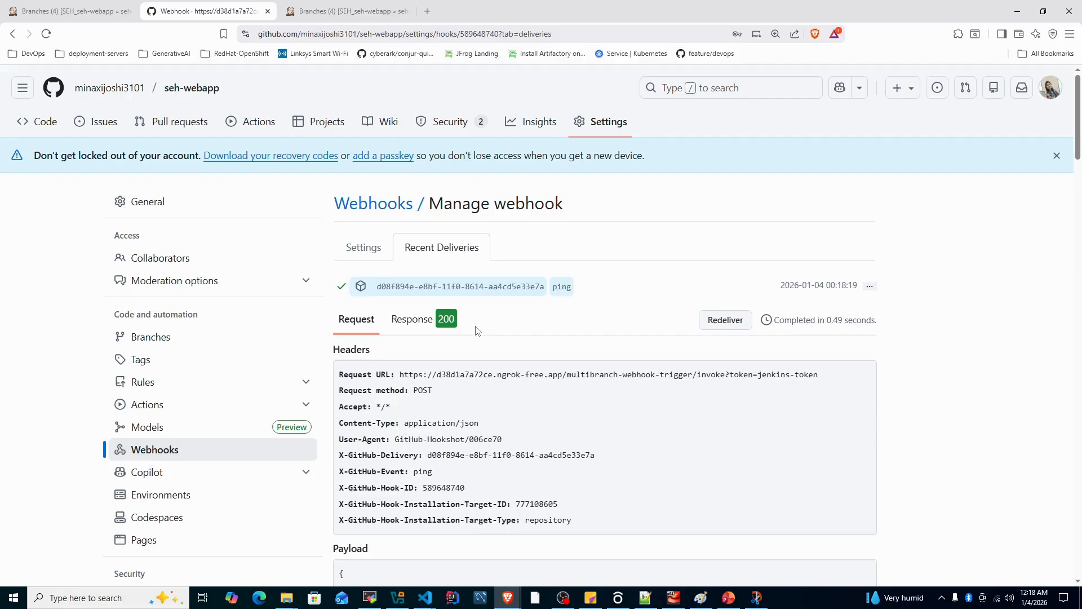
Switch to Jenkins, reload the seh-webapp pipeline page and open the release/jan-rel branch to check its build
click(341, 14)
right_click(506, 117)
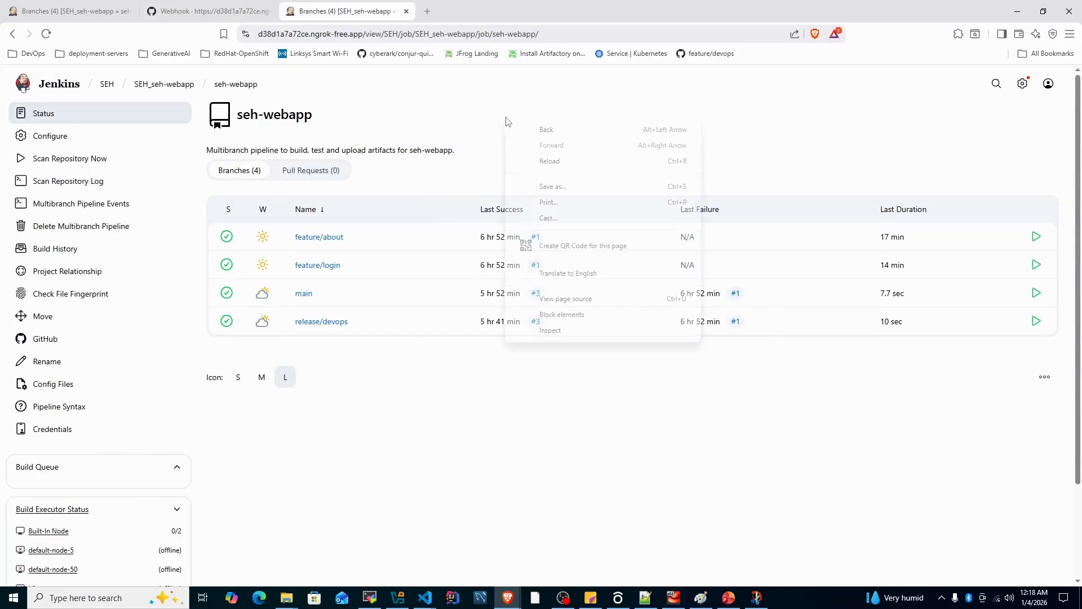
click(550, 161)
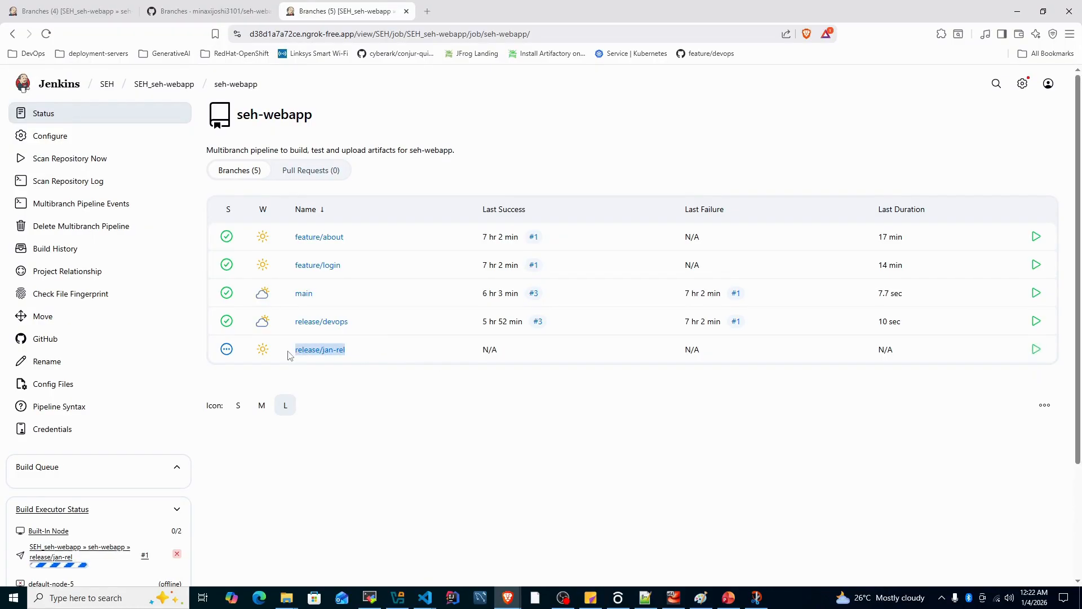
click(333, 358)
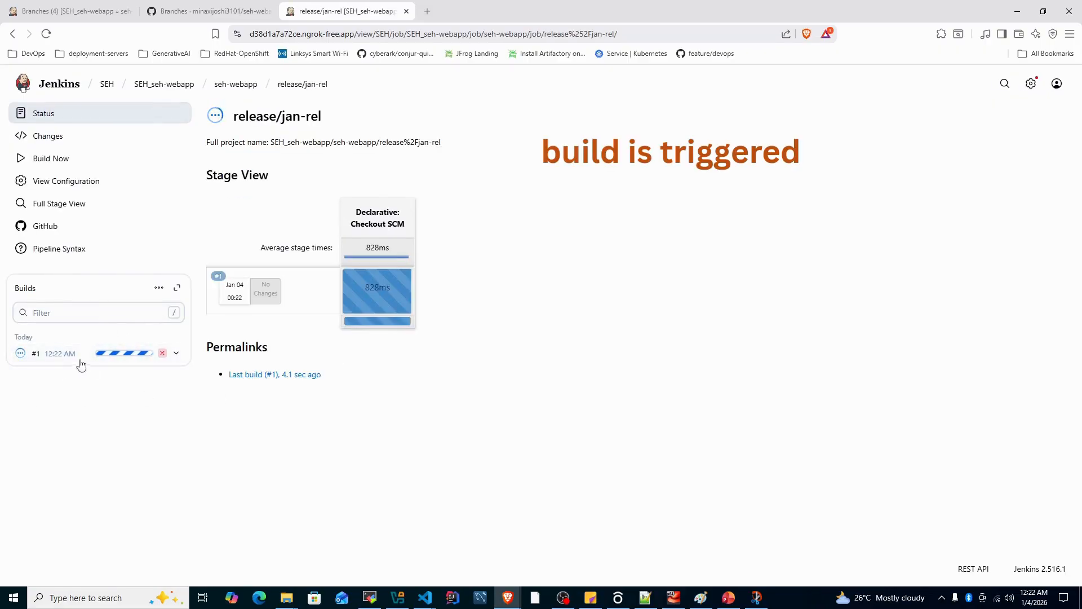
mouse_move(125, 360)
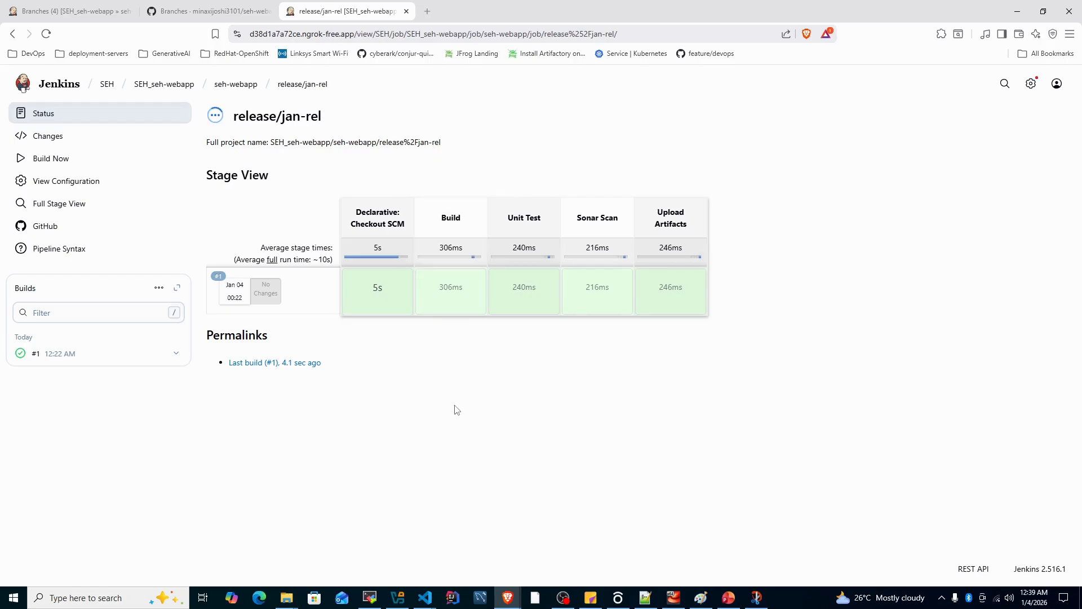
Switch to the seh-webapp repository on GitHub and open the Jenkinsfile on the feature/login branch
click(211, 11)
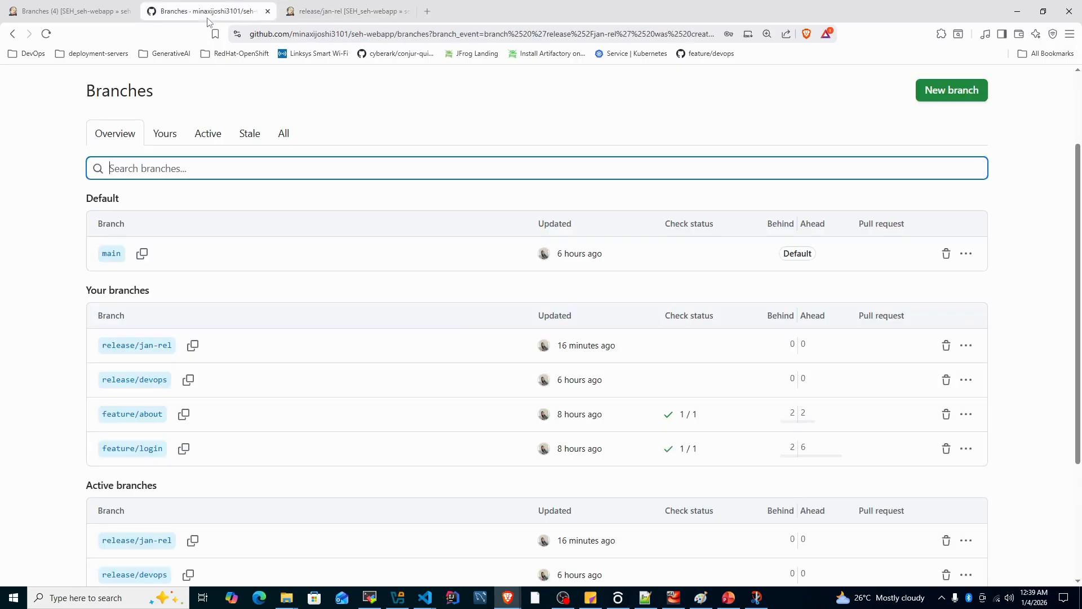
scroll(115, 120, up, 2)
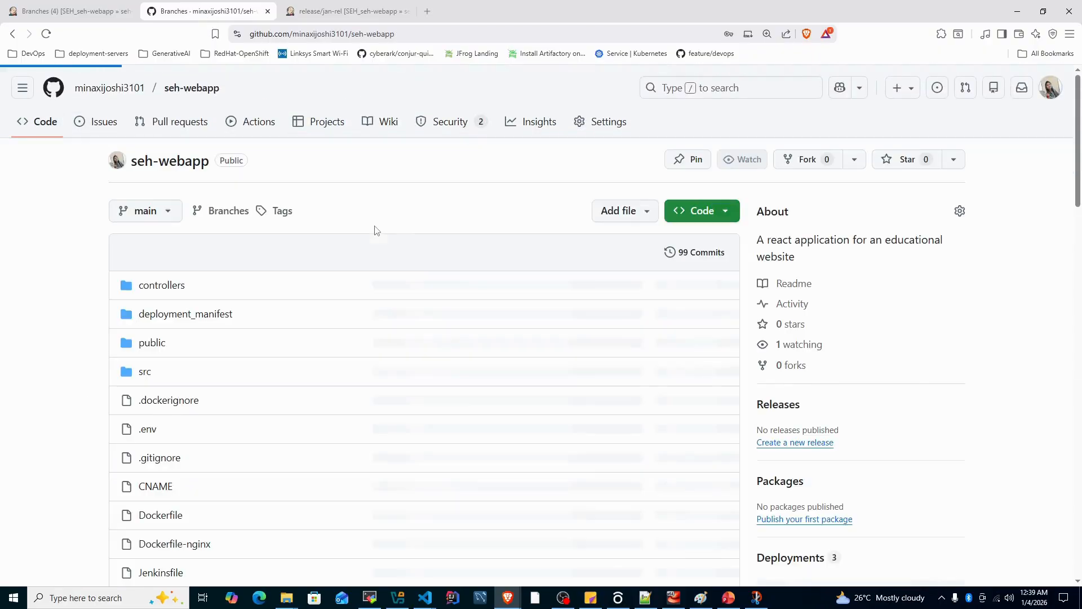
click(145, 246)
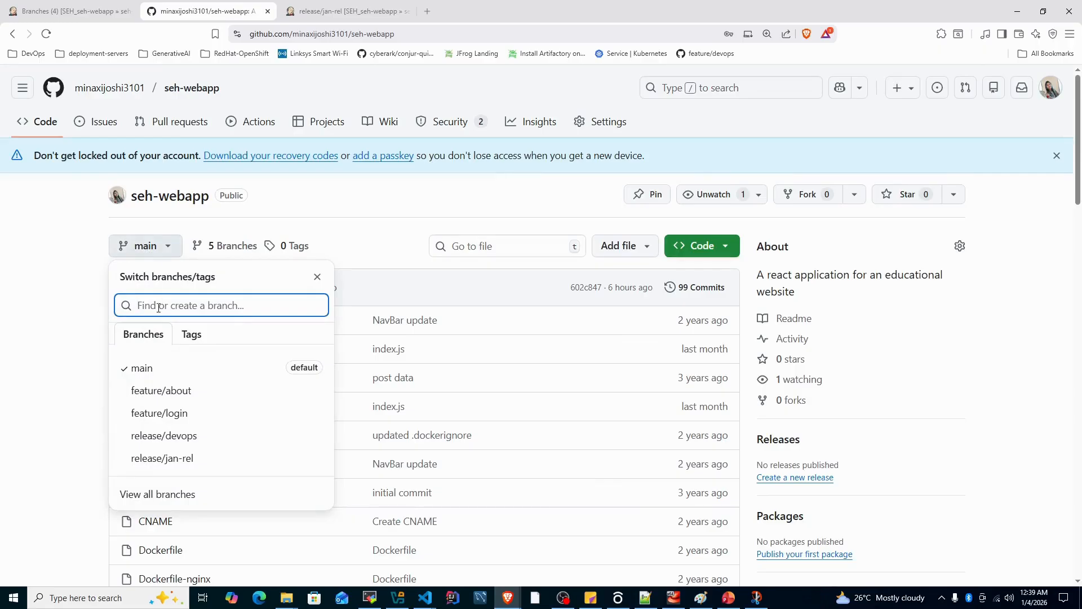
click(180, 412)
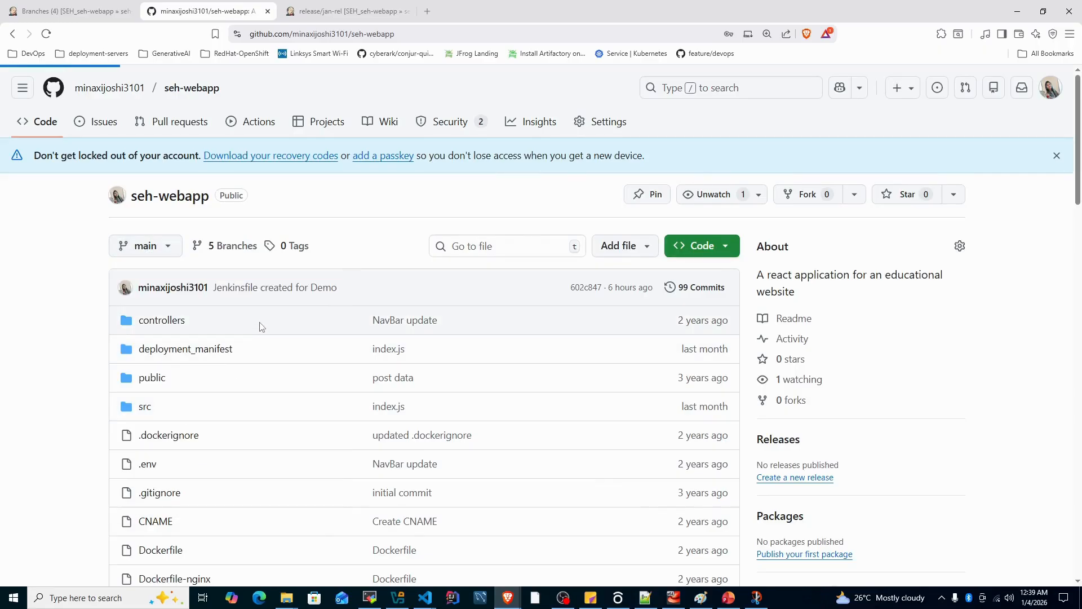
scroll(218, 375, down, 3)
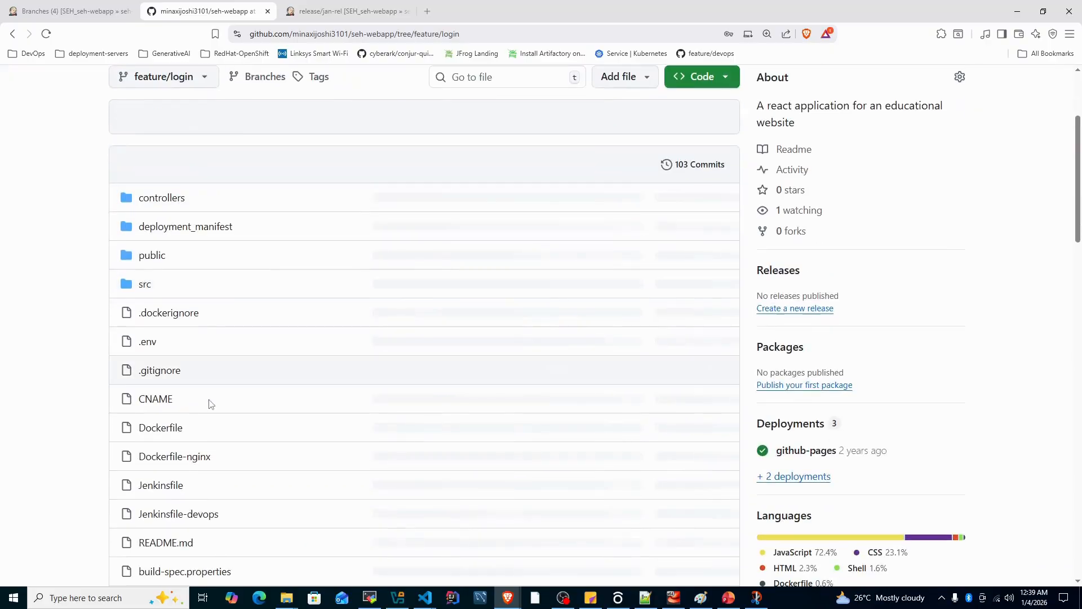
scroll(237, 427, down, 2)
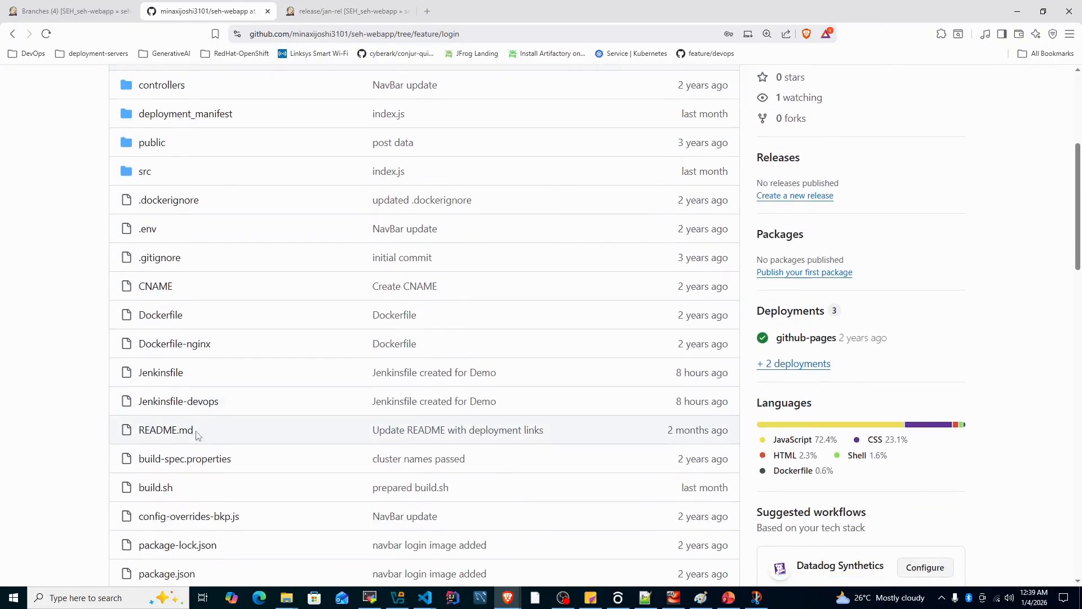
click(334, 368)
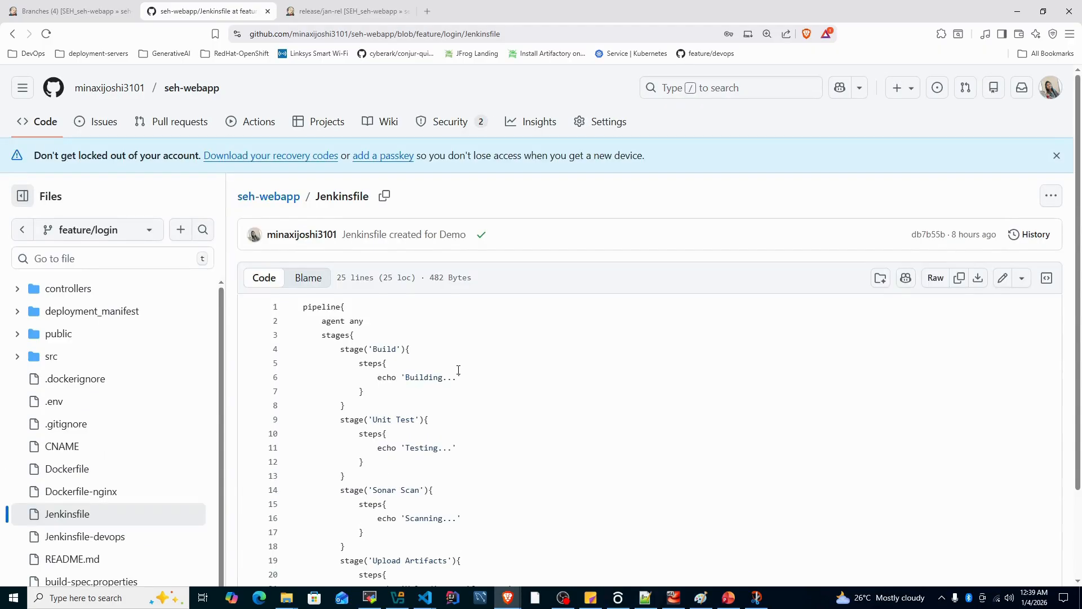
Edit the Jenkinsfile so the Upload Artifacts stage echoes 'Uploading artifacts done...'
scroll(458, 370, down, 1)
click(1004, 226)
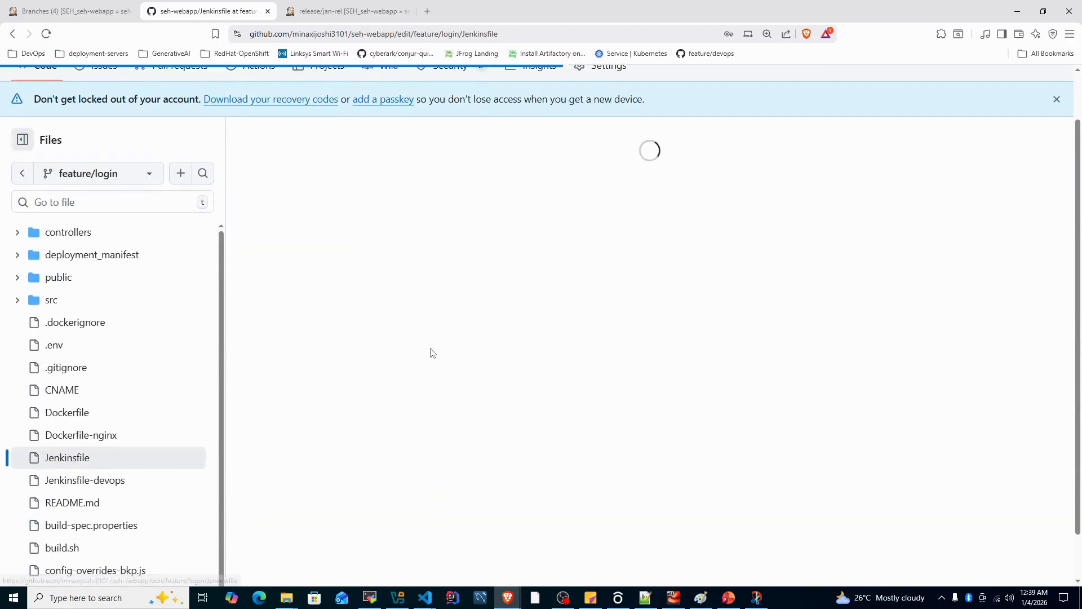
scroll(437, 361, down, 2)
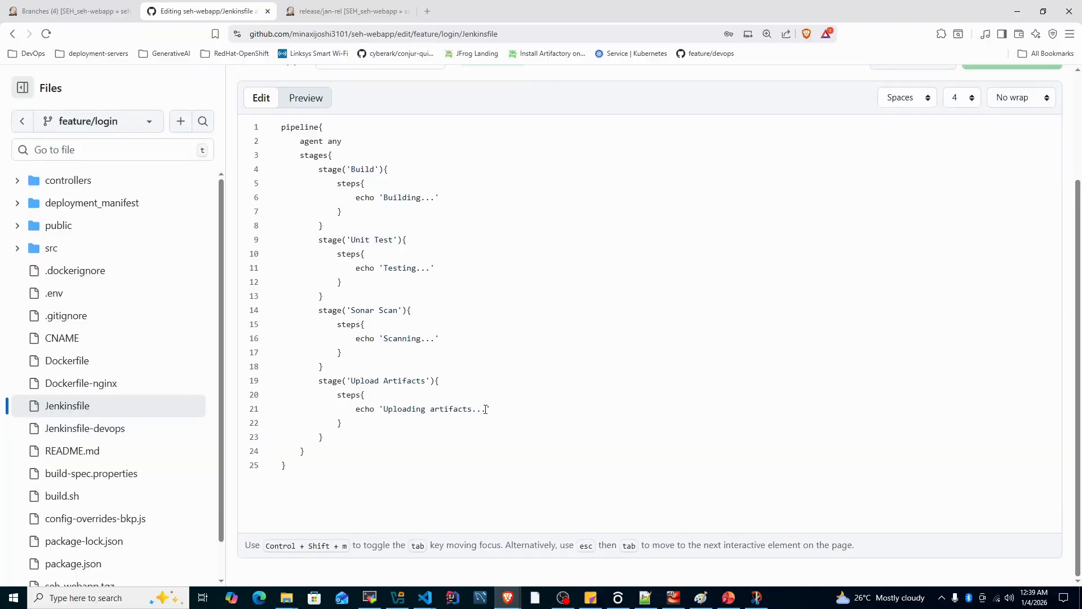
key(BackSpace)
key(BackSpace)
key(BackSpace)
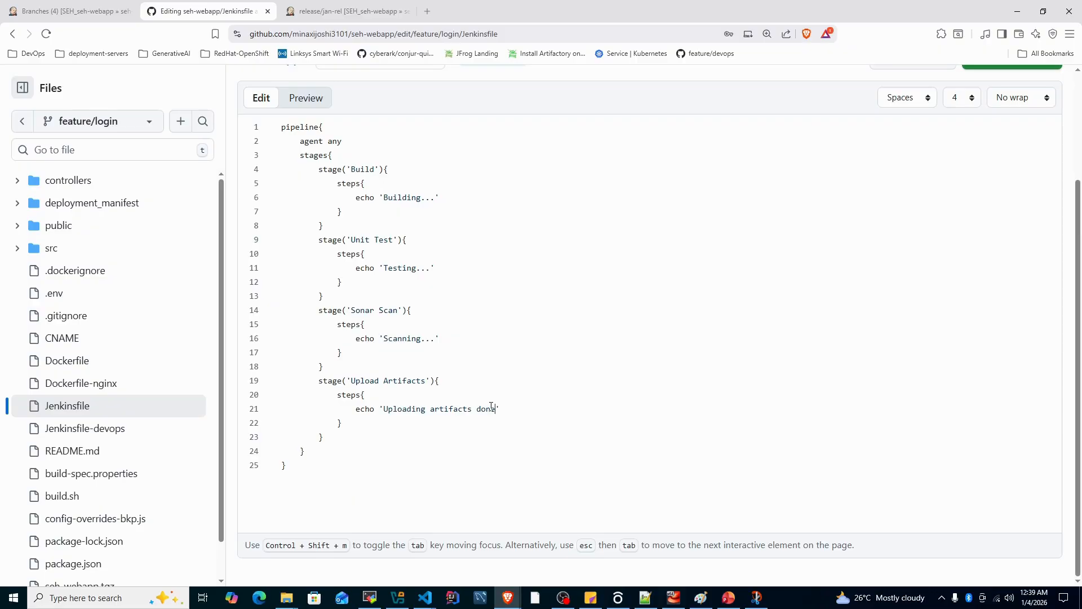
Commit the Jenkinsfile edit directly to the feature/login branch with the message "Change upload artifacts message to 'done'"
scroll(491, 405, up, 3)
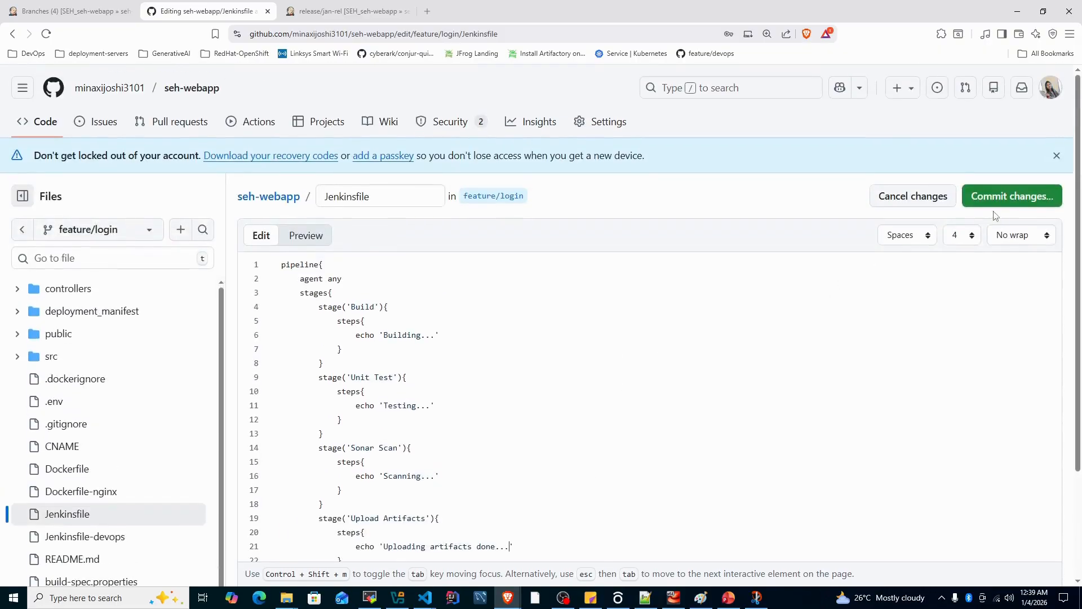
click(1002, 199)
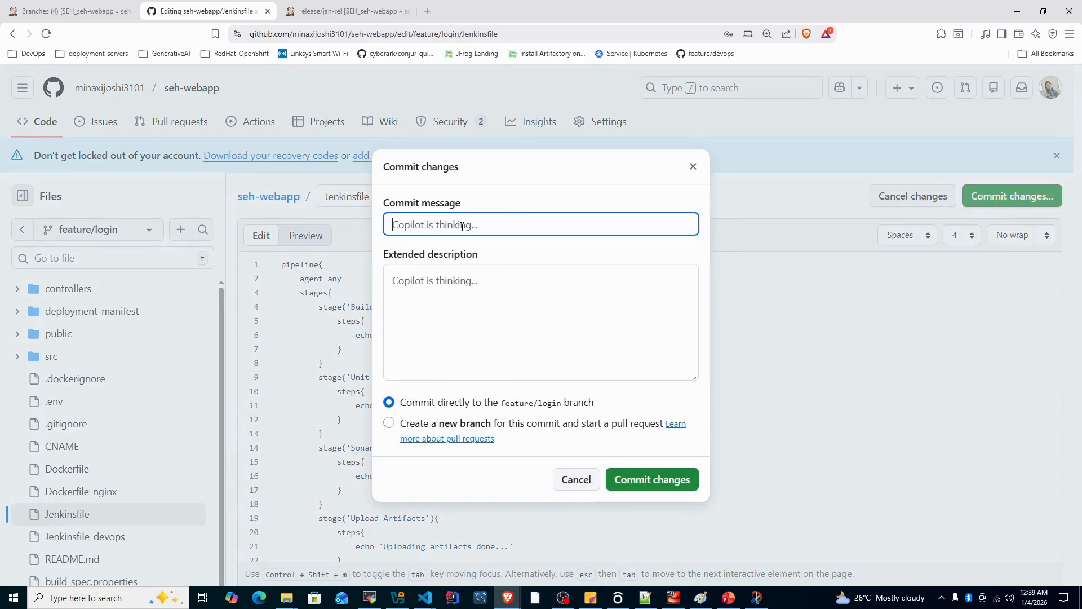
click(641, 488)
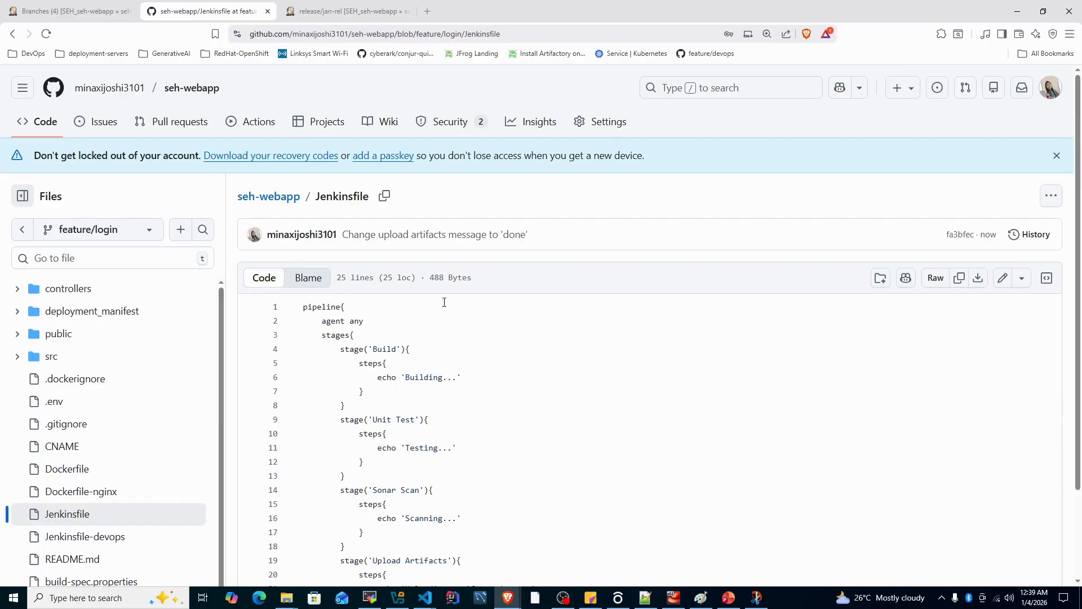
Return to Jenkins, reload the seh-webapp pipeline page and examine the builds of the feature/login branch
click(322, 11)
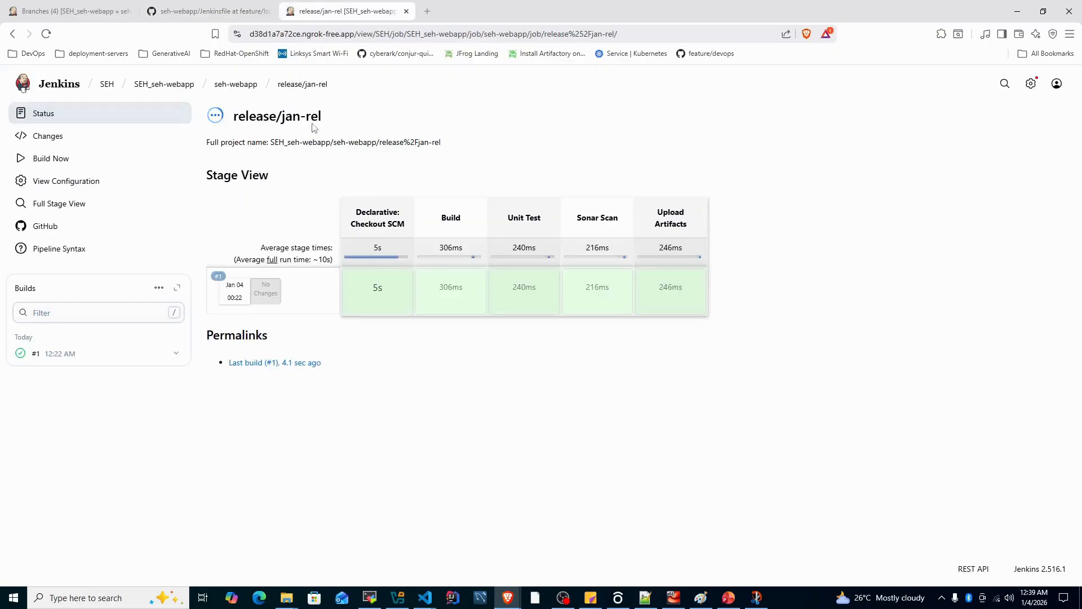
click(236, 85)
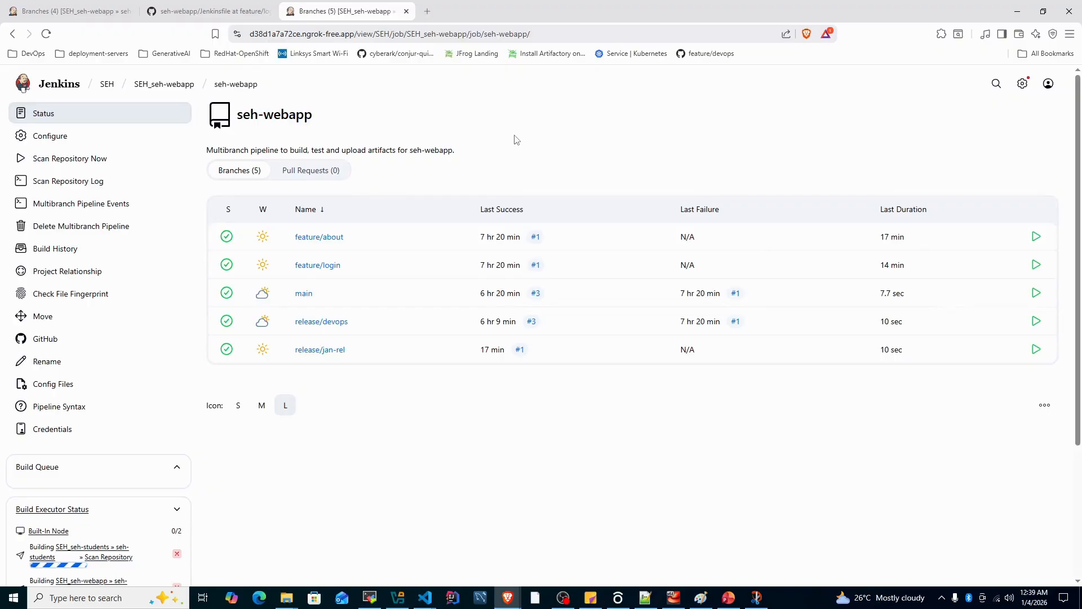
right_click(493, 131)
click(529, 168)
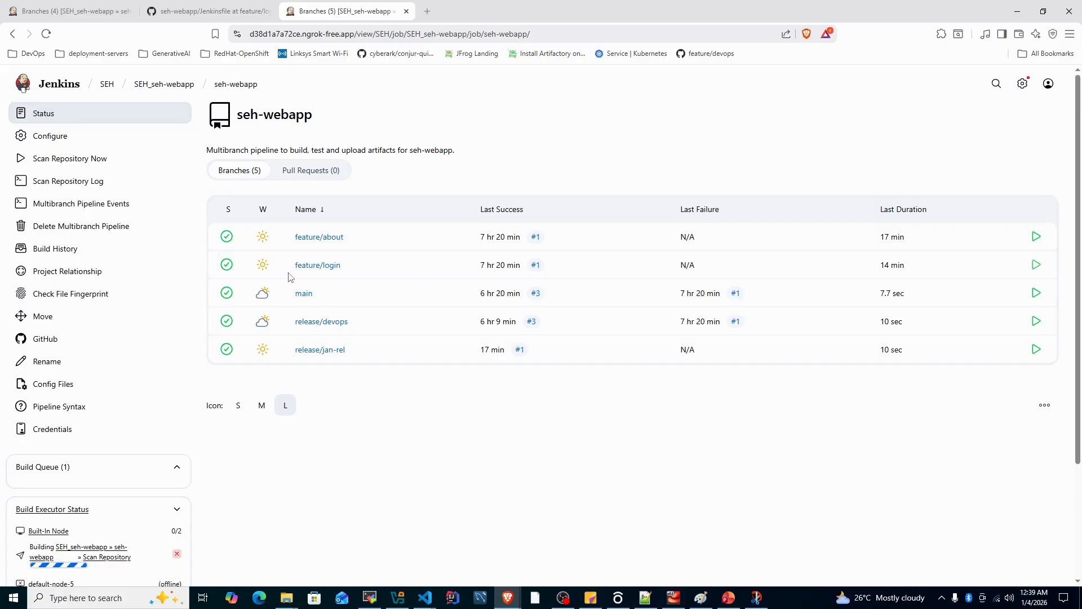
click(307, 268)
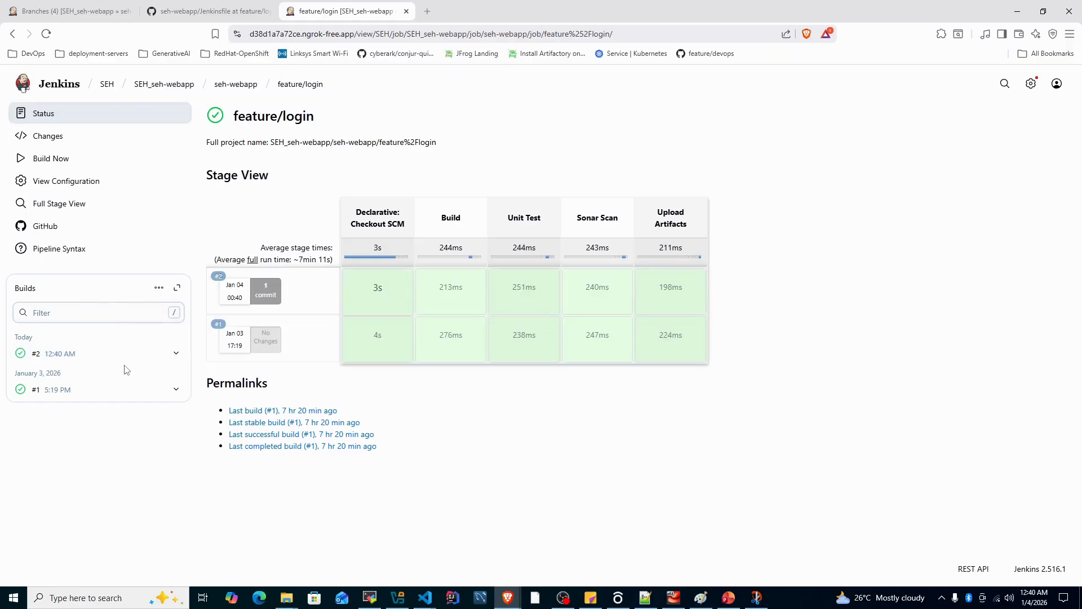
drag(236, 116, 317, 121)
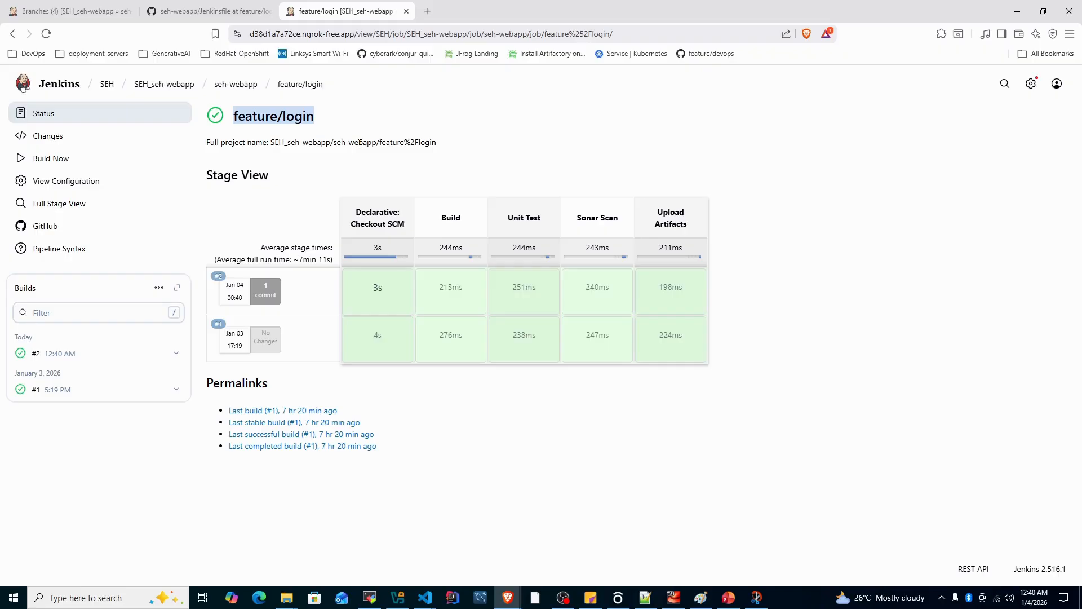
In the seh-webapp pipeline's configuration, set the property strategy to "Named branches get different properties"
mouse_move(236, 90)
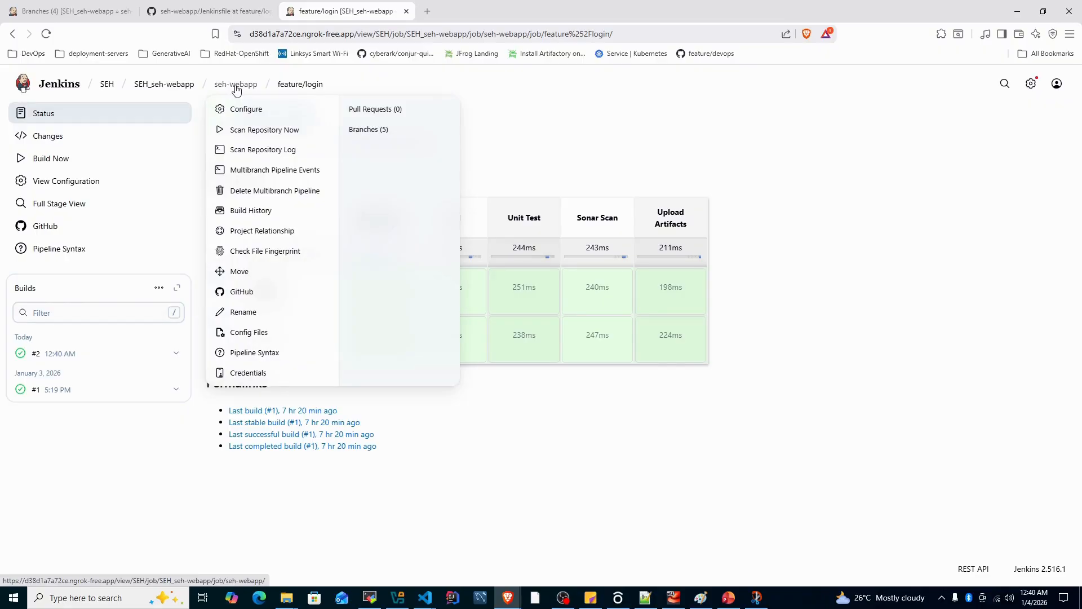
click(236, 90)
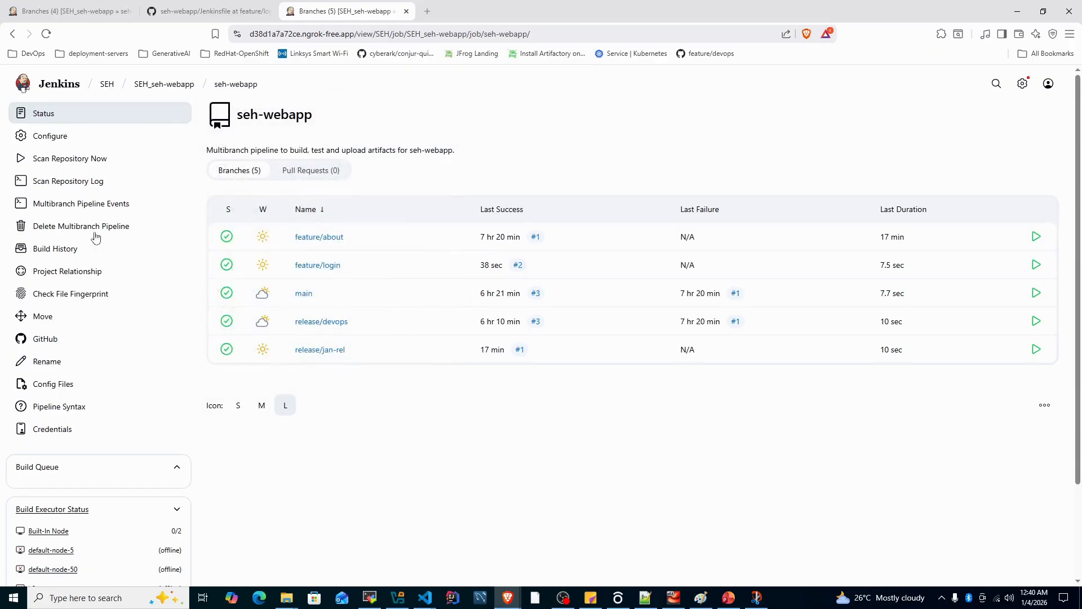
click(66, 147)
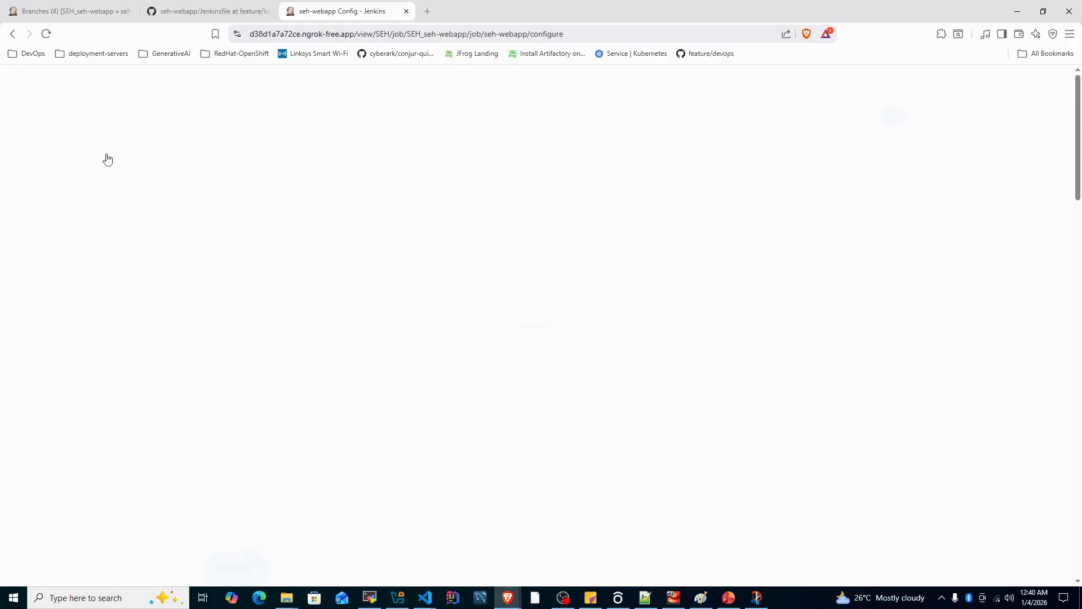
scroll(465, 357, down, 10)
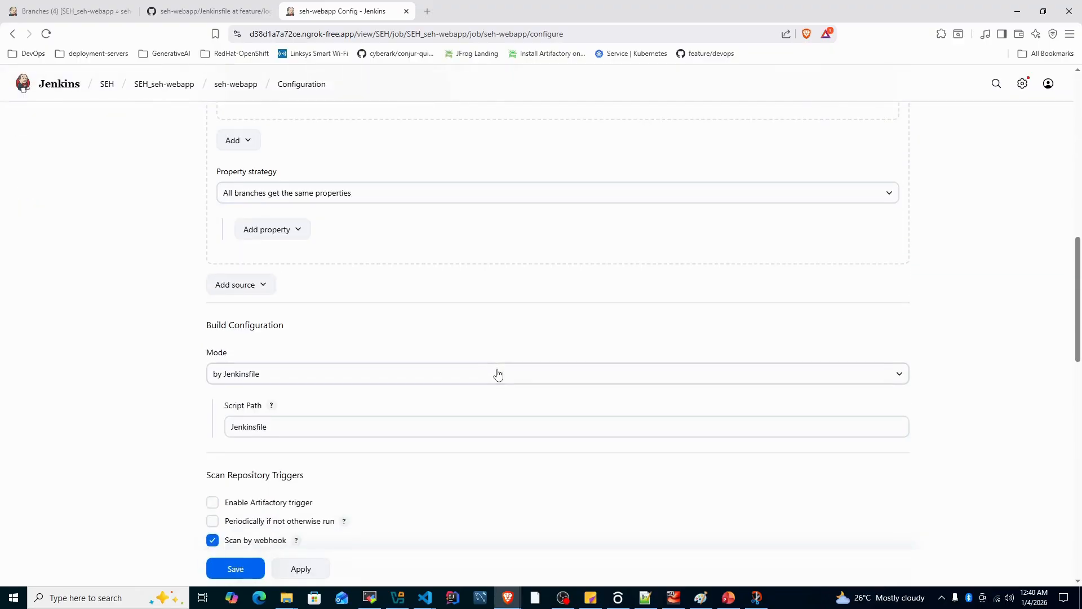
scroll(498, 374, down, 4)
scroll(158, 433, up, 5)
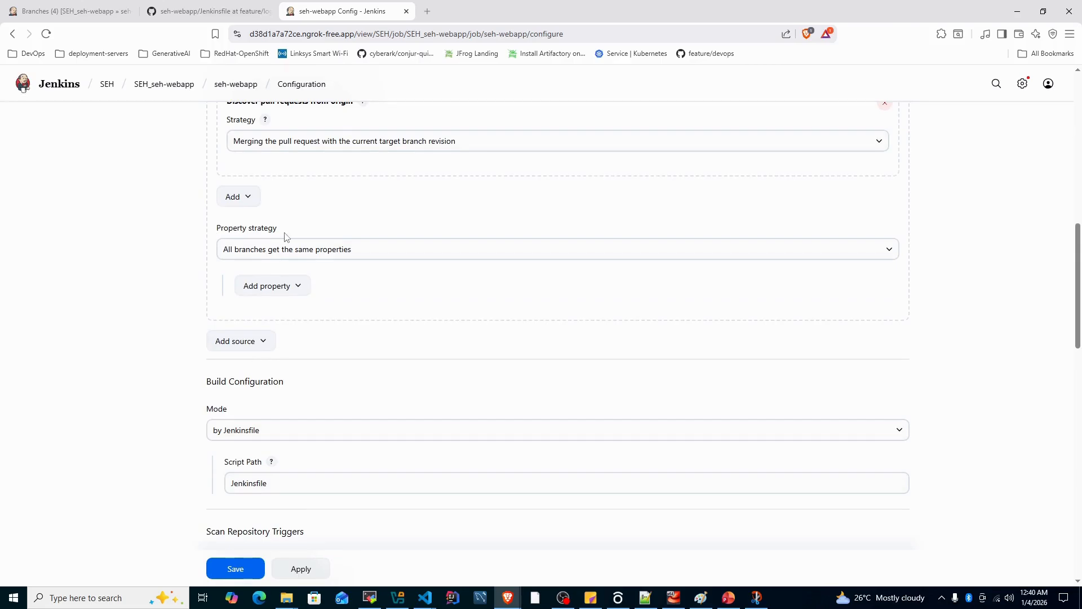
click(283, 249)
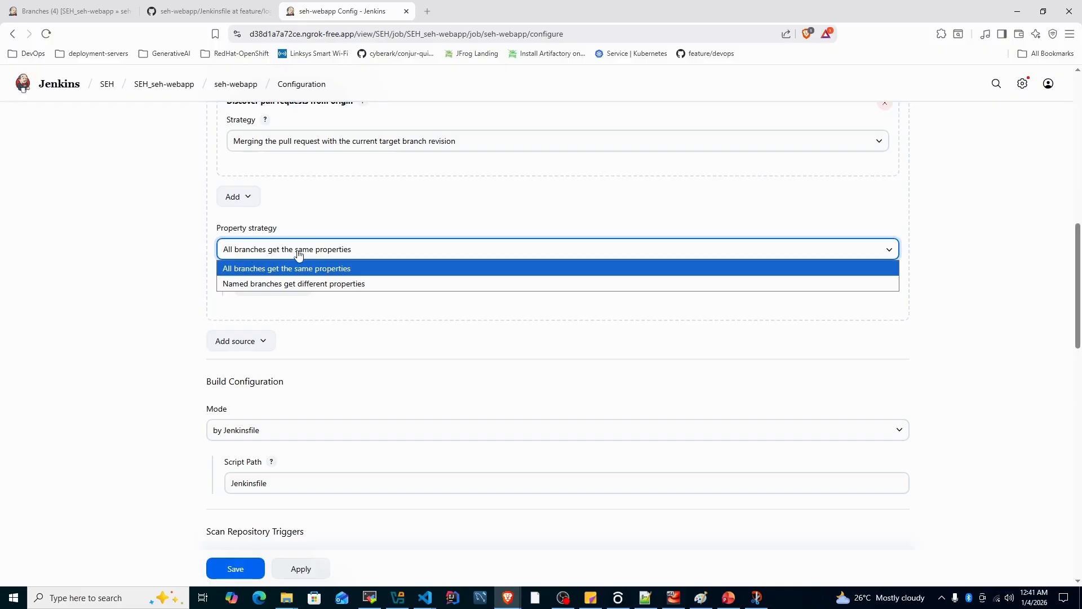
click(258, 289)
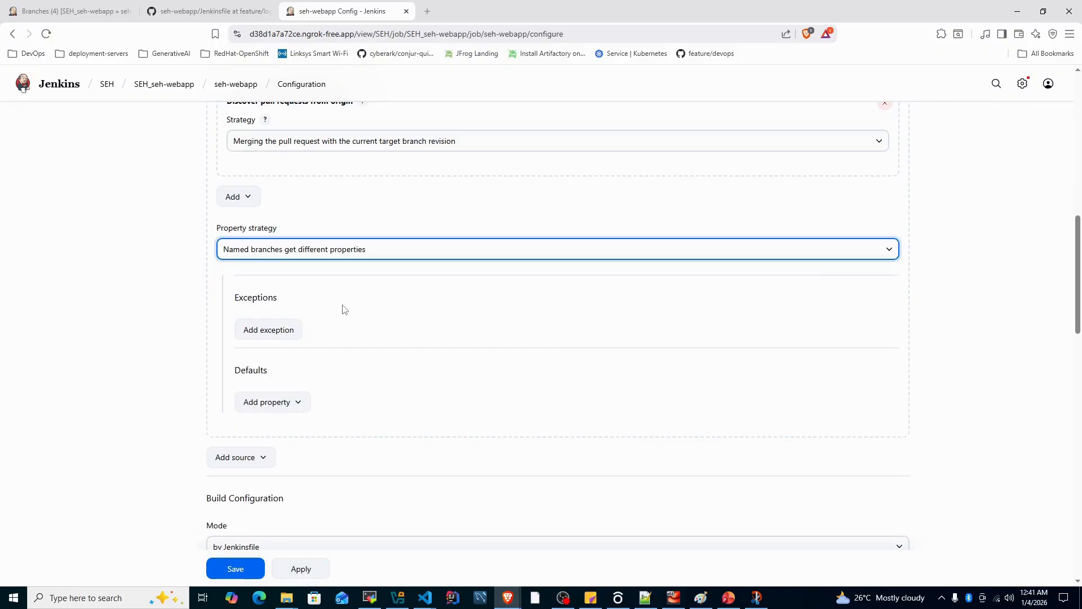
Add an exception to the property strategy and display the help for its branch name
click(284, 335)
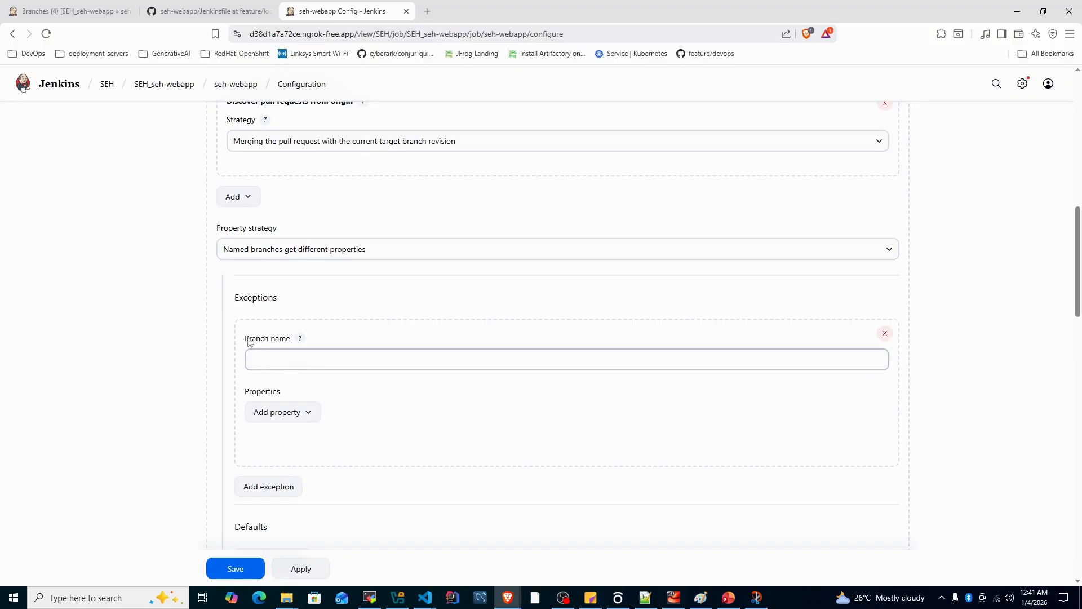
click(280, 356)
click(300, 339)
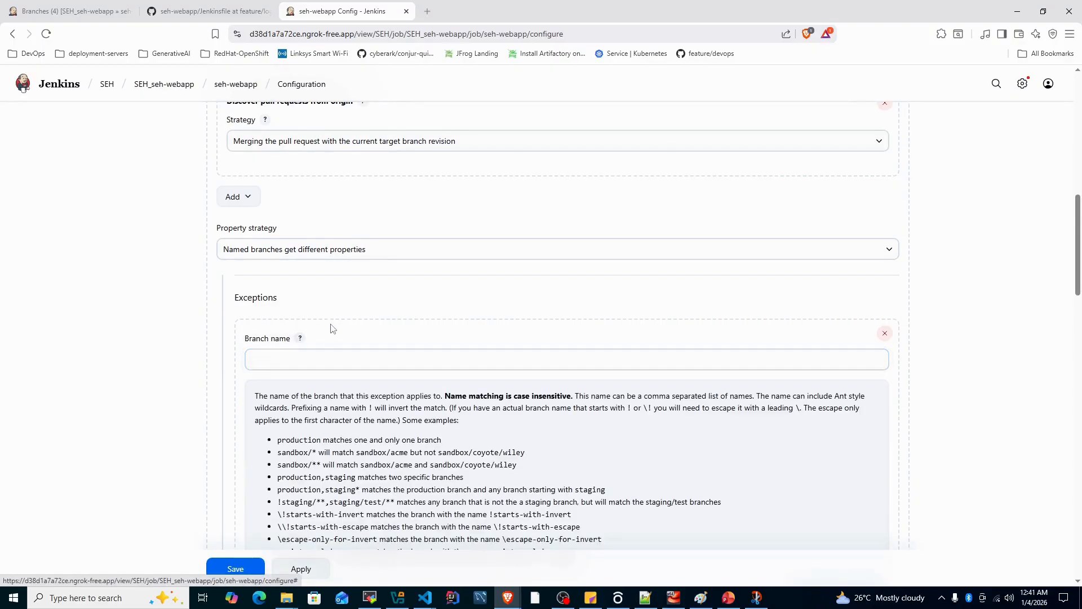
scroll(337, 391, down, 1)
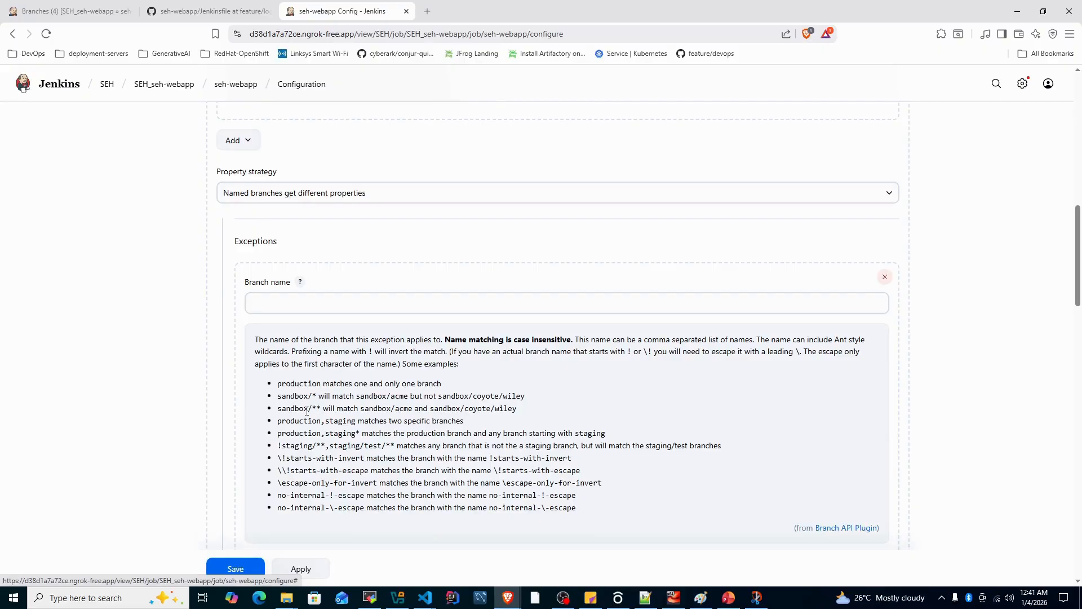
Set the exception's branch name to "feature/*,develop/*"
click(274, 298)
text(fea)
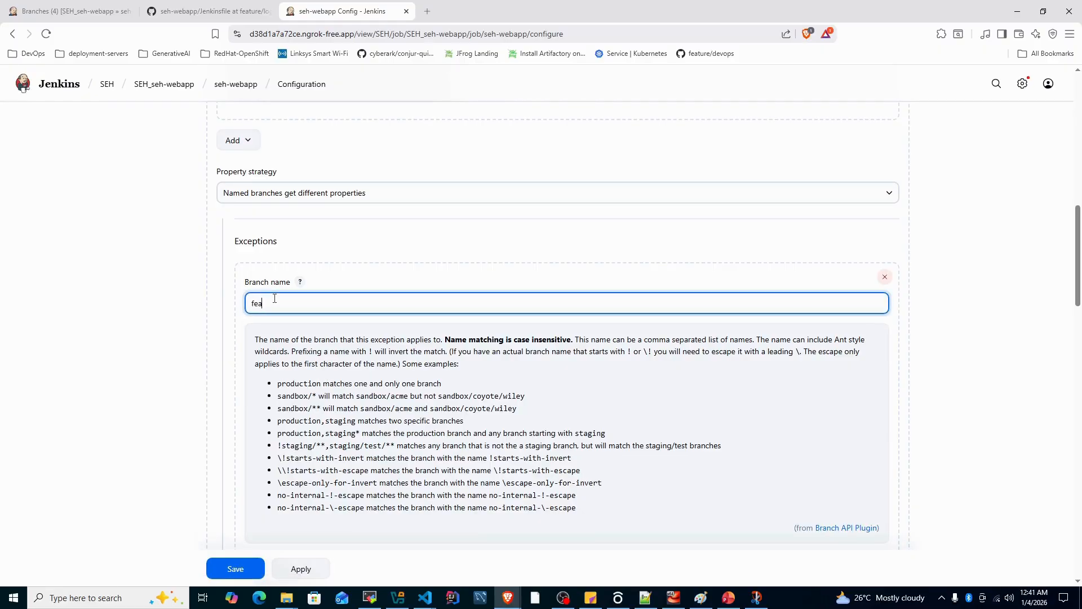
text(ture/*,develop/*)
Add the "Suppress automatic SCM triggering" property to the feature and develop branch exception and review its settings
scroll(483, 338, down, 3)
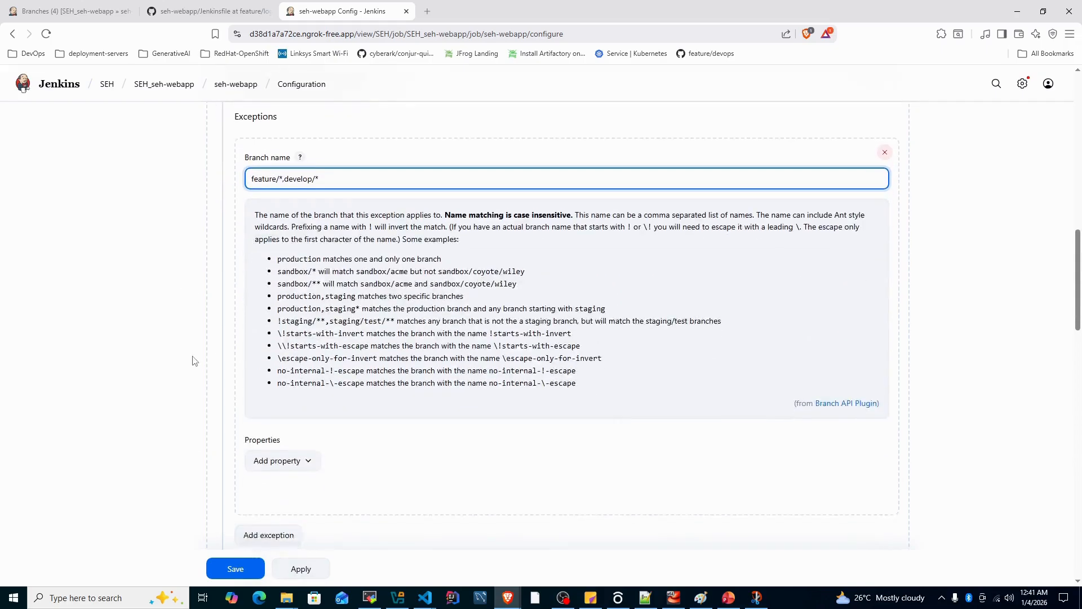
click(292, 418)
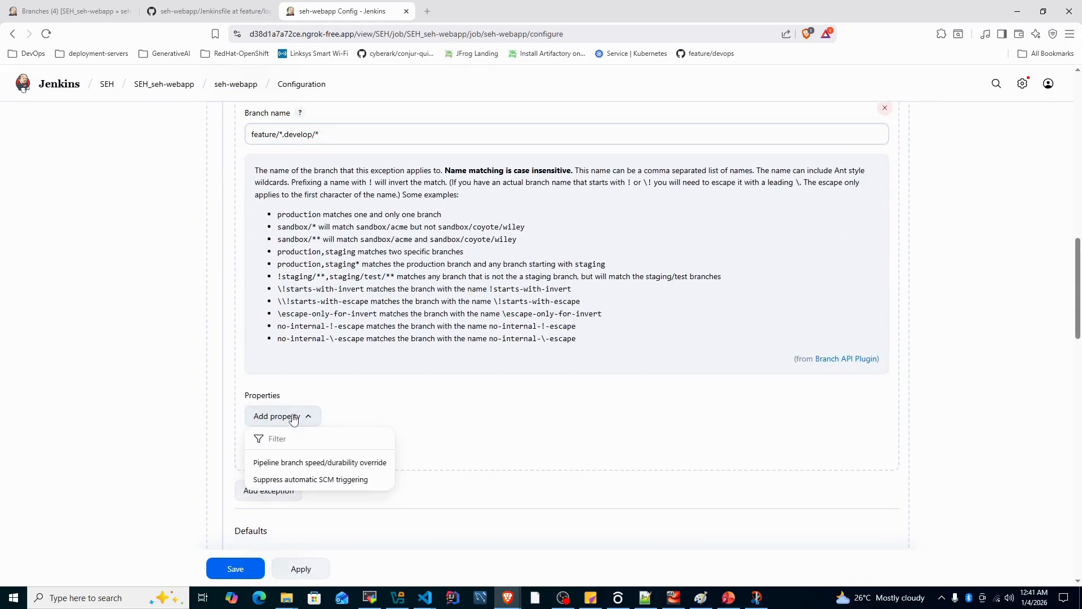
click(303, 481)
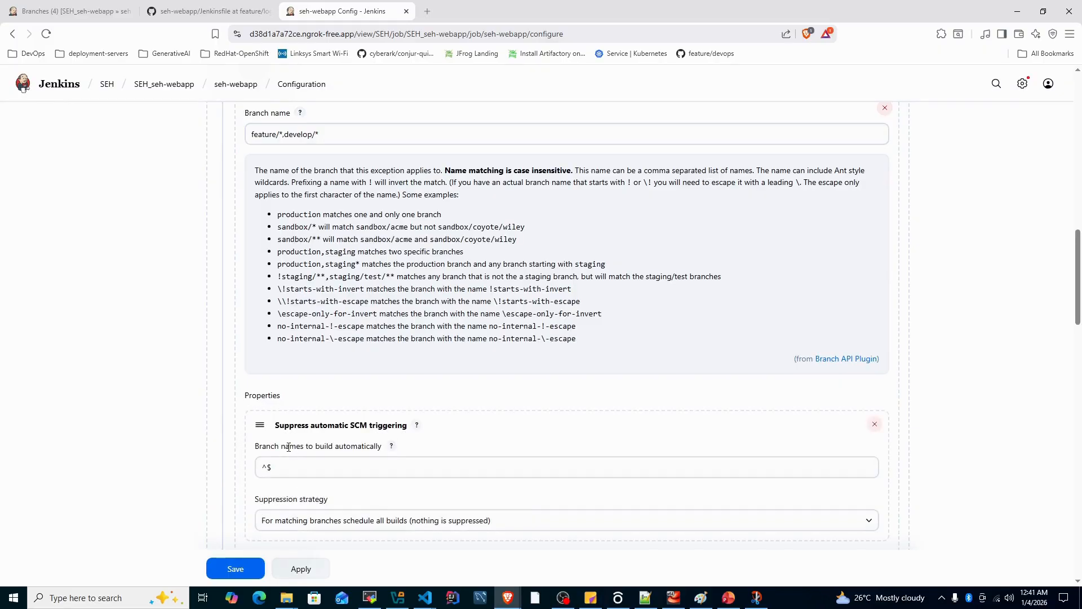
scroll(238, 433, down, 2)
scroll(238, 433, up, 2)
scroll(236, 432, down, 1)
scroll(236, 432, down, 2)
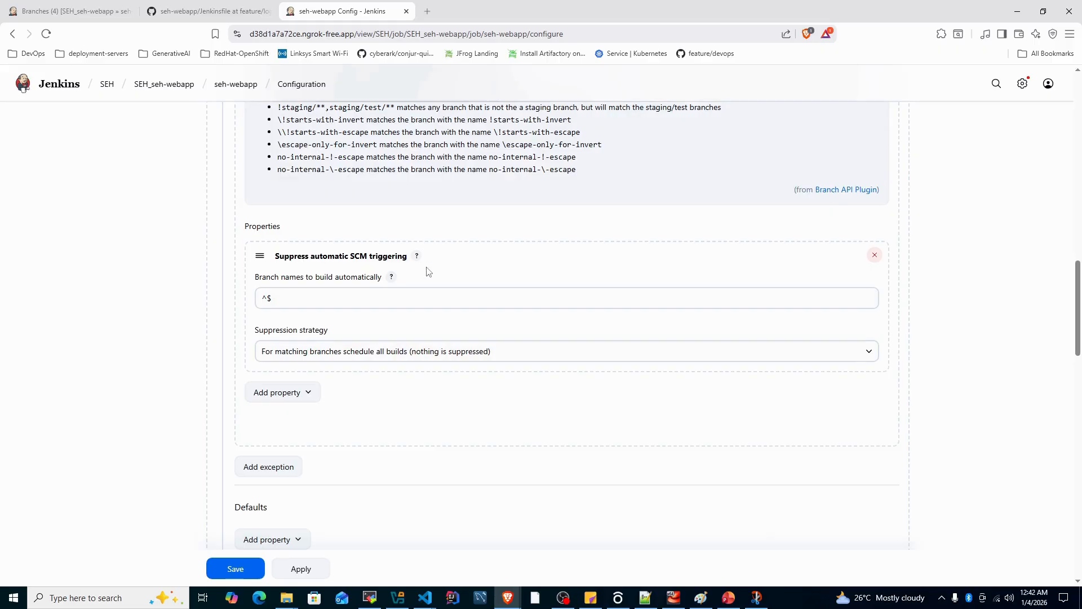
Check the exception's branch name pattern, then apply and save the seh-webapp pipeline configuration
scroll(402, 283, up, 5)
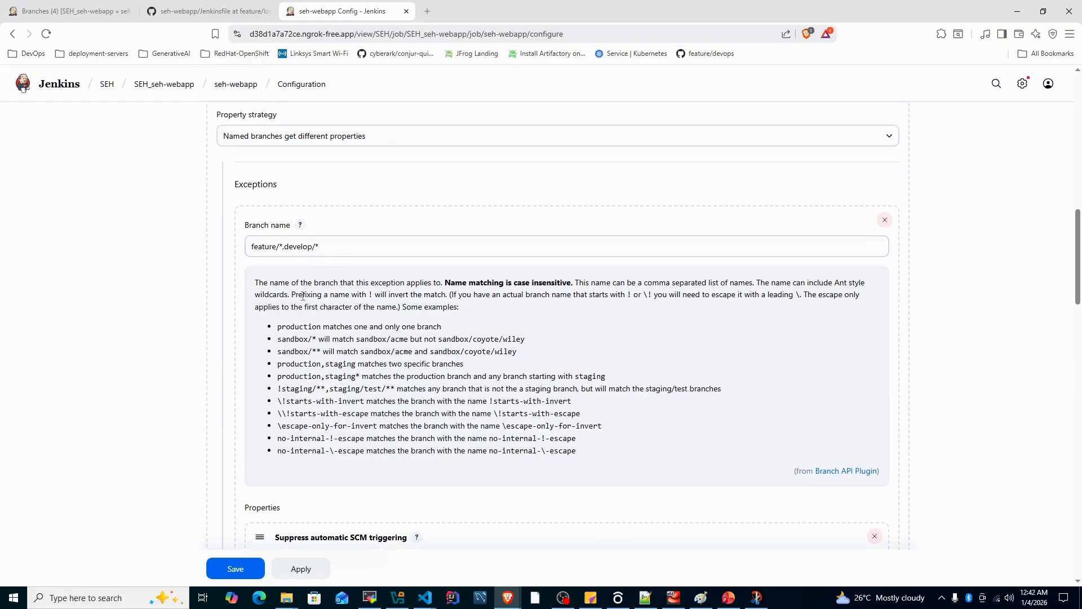
scroll(307, 428, down, 6)
click(299, 569)
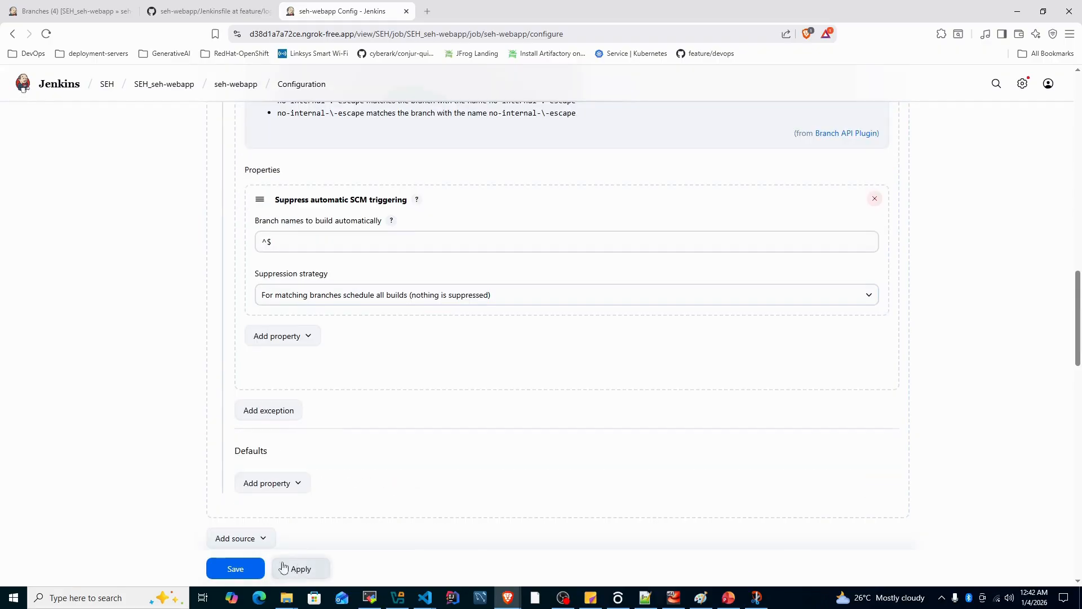
click(234, 569)
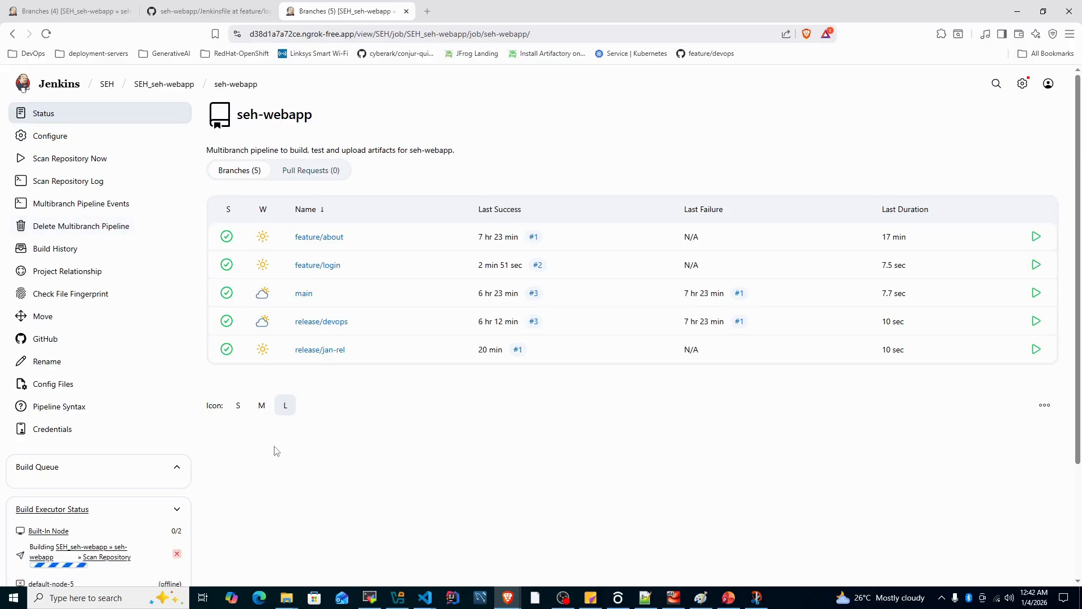
Switch to the GitHub repository and open the Jenkinsfile of the release/jan-rel branch for editing
key(ctrl+shift+Tab)
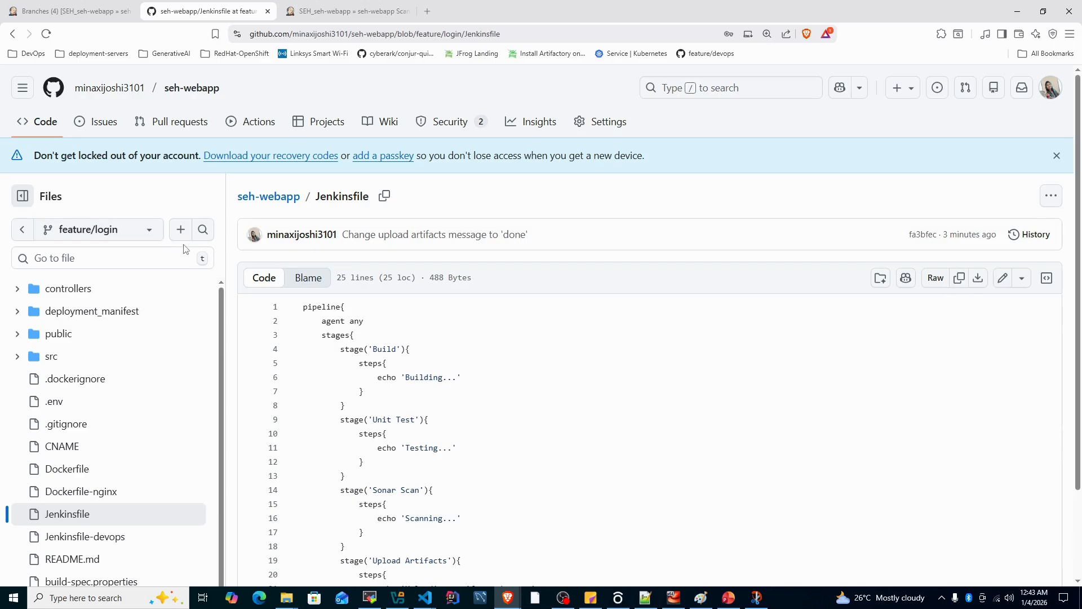
click(132, 228)
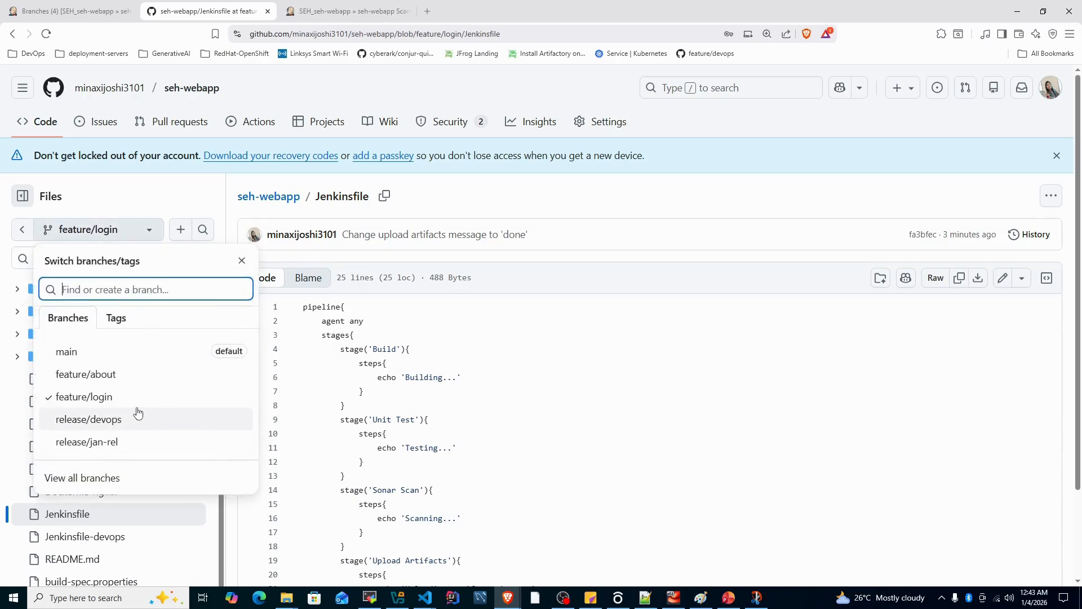
click(130, 442)
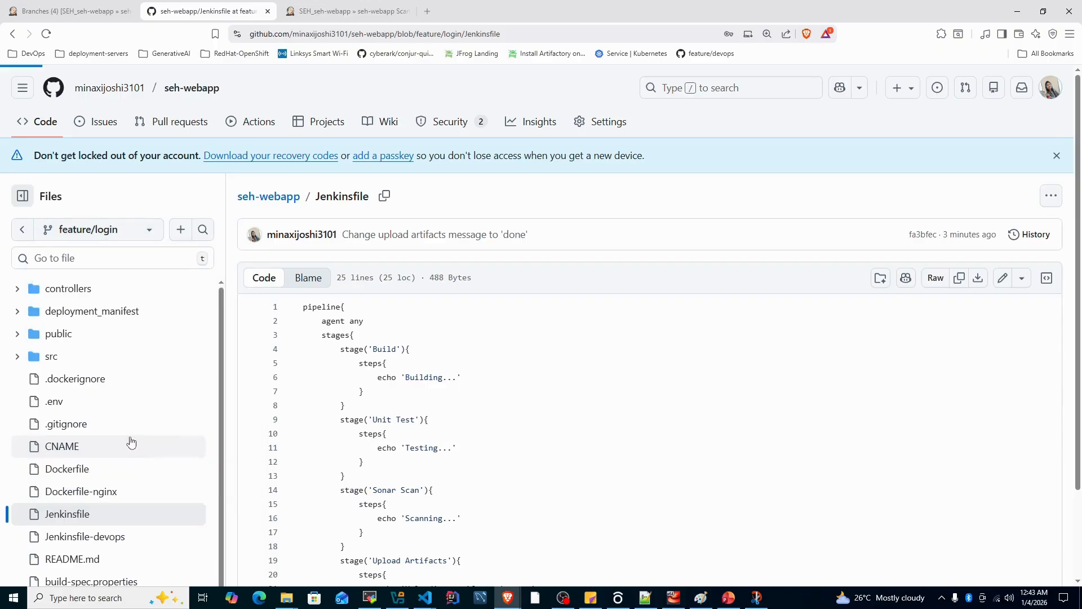
scroll(443, 368, down, 2)
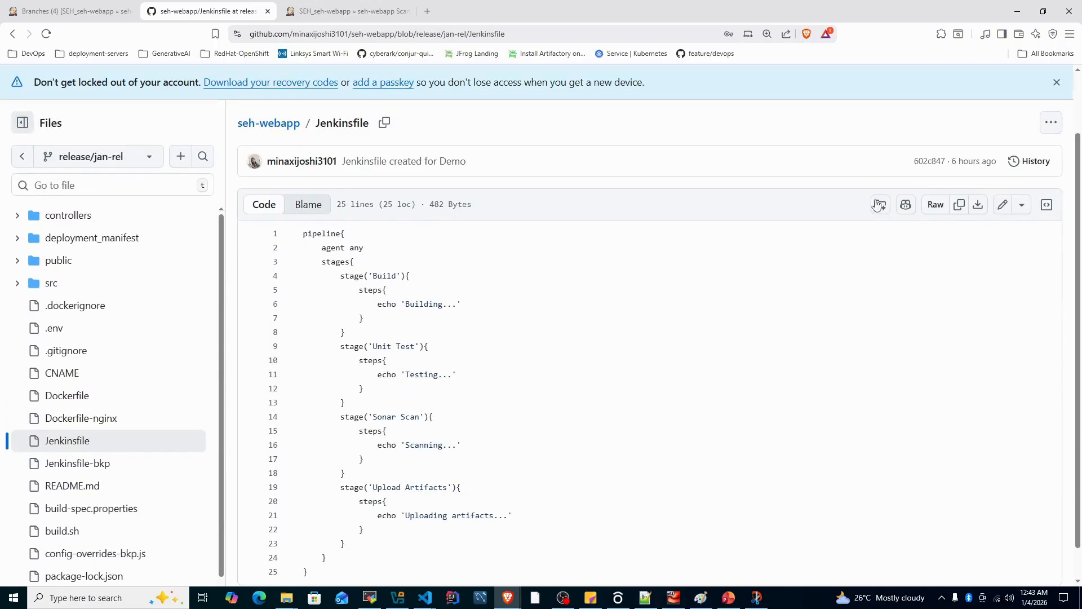
click(1003, 204)
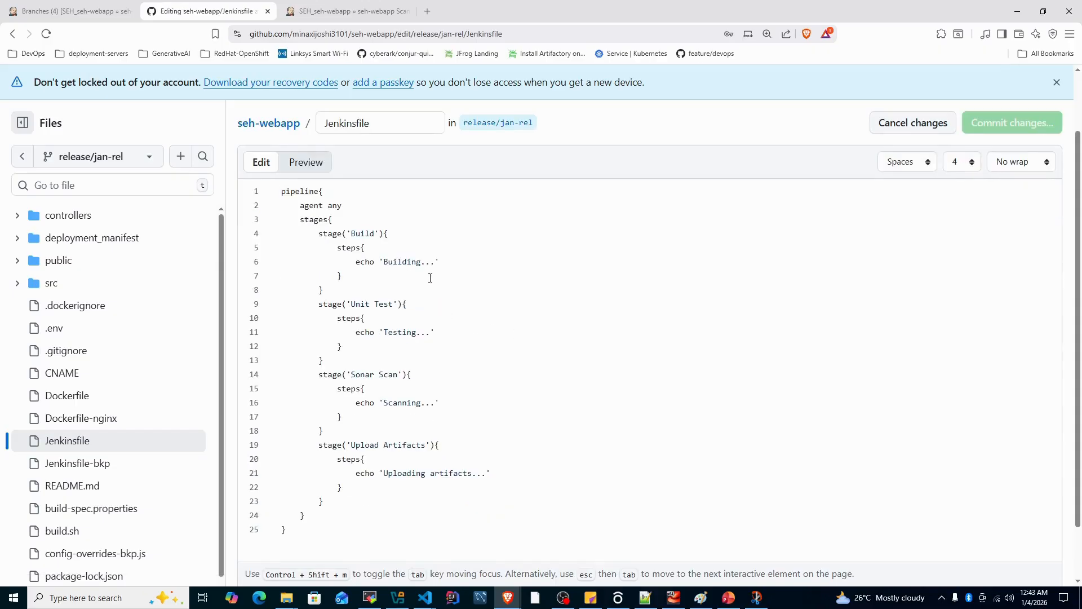
Below echo 'Building...' in the Build stage, add echo 'Build completed' and commit directly to release/jan-rel with the message "Add build completion message to Jenkinsfile"
drag(356, 263, 454, 266)
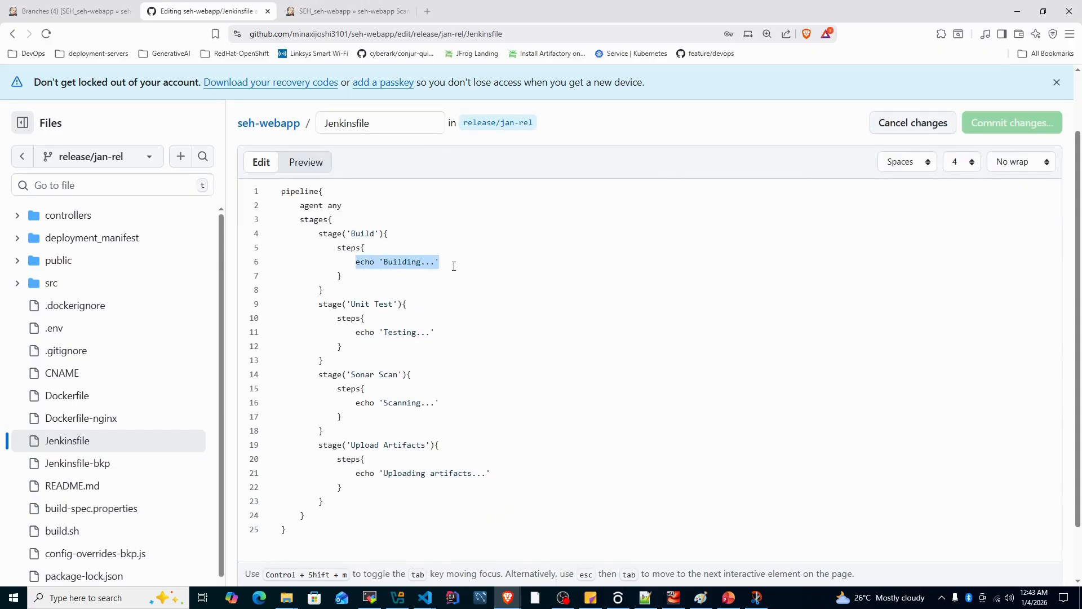
key(ctrl+c)
click(454, 266)
key(Return)
key(ctrl+v)
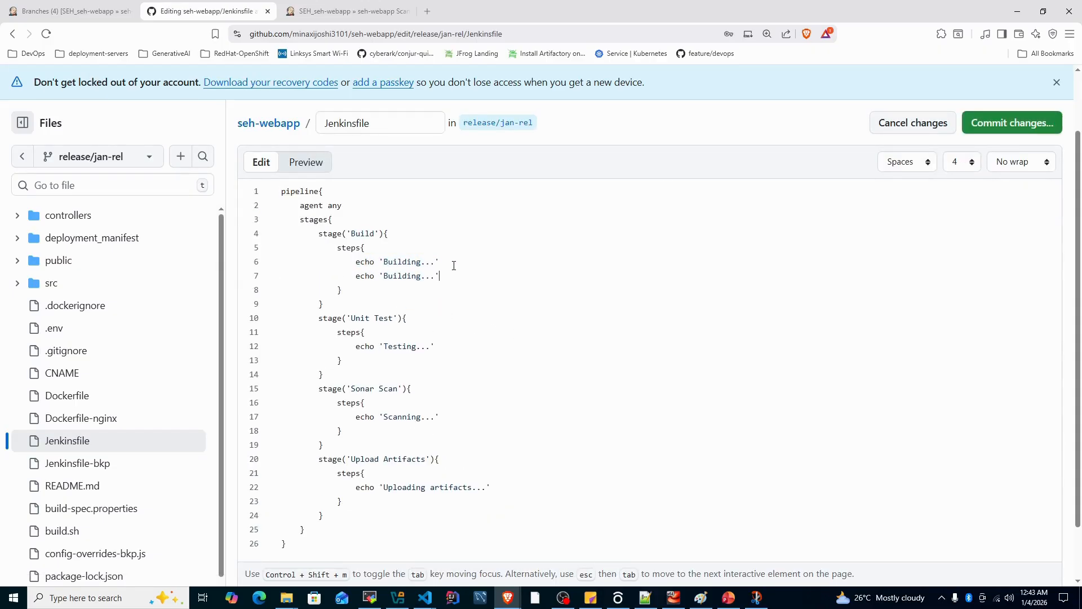
click(422, 276)
key(BackSpace)
key(BackSpace)
key(BackSpace)
text(complete)
key(BackSpace)
text(m)
click(1009, 125)
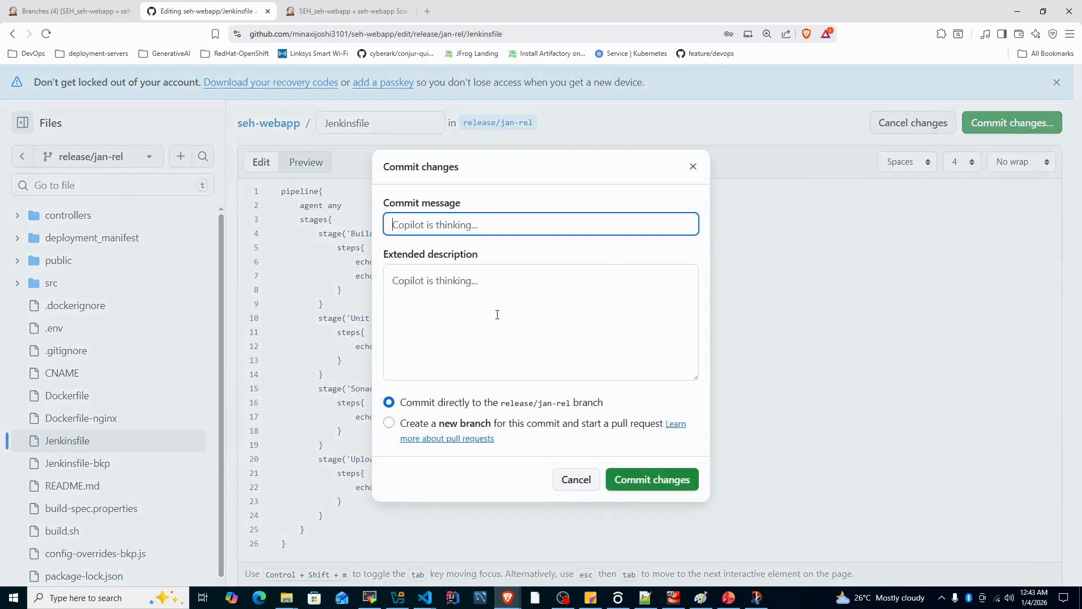
click(647, 487)
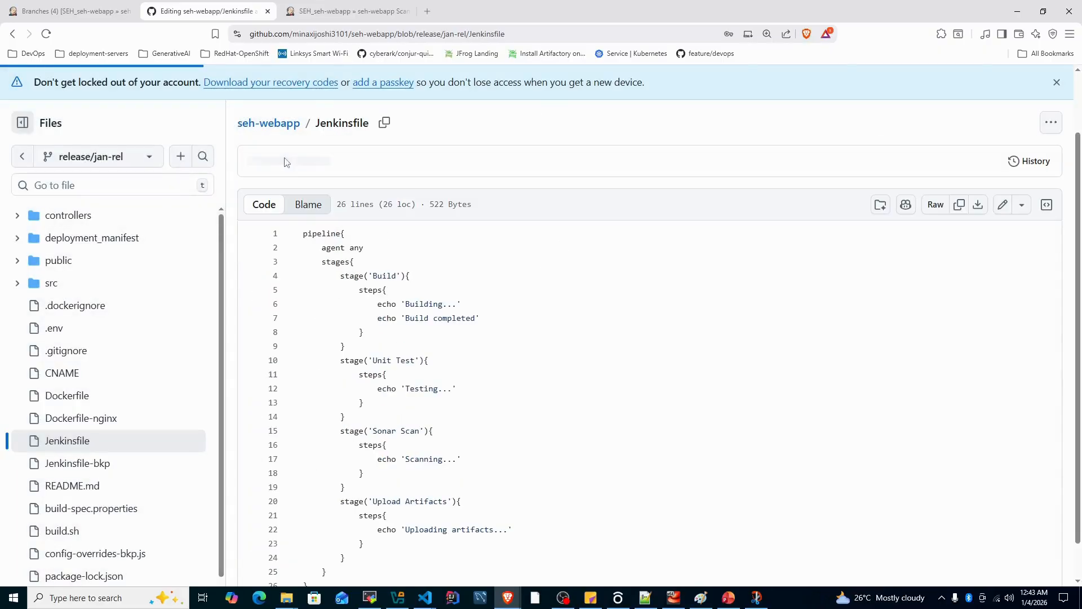
Return to Jenkins, reload the seh-webapp repository scan log and examine the entries for the release/jan-rel branch
click(324, 12)
scroll(490, 147, up, 2)
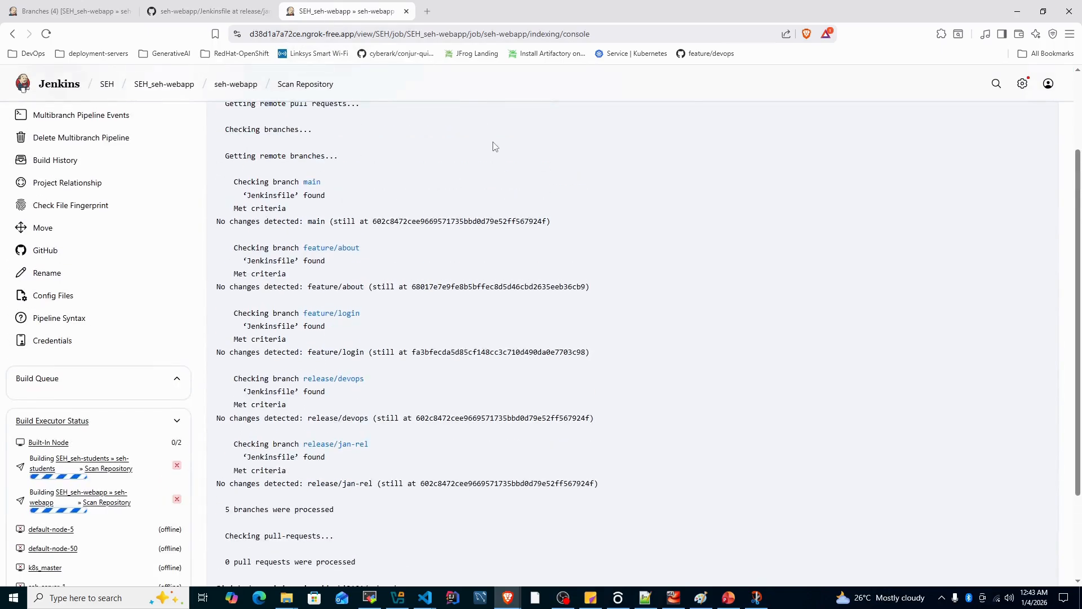
right_click(493, 144)
click(546, 190)
scroll(549, 257, down, 1)
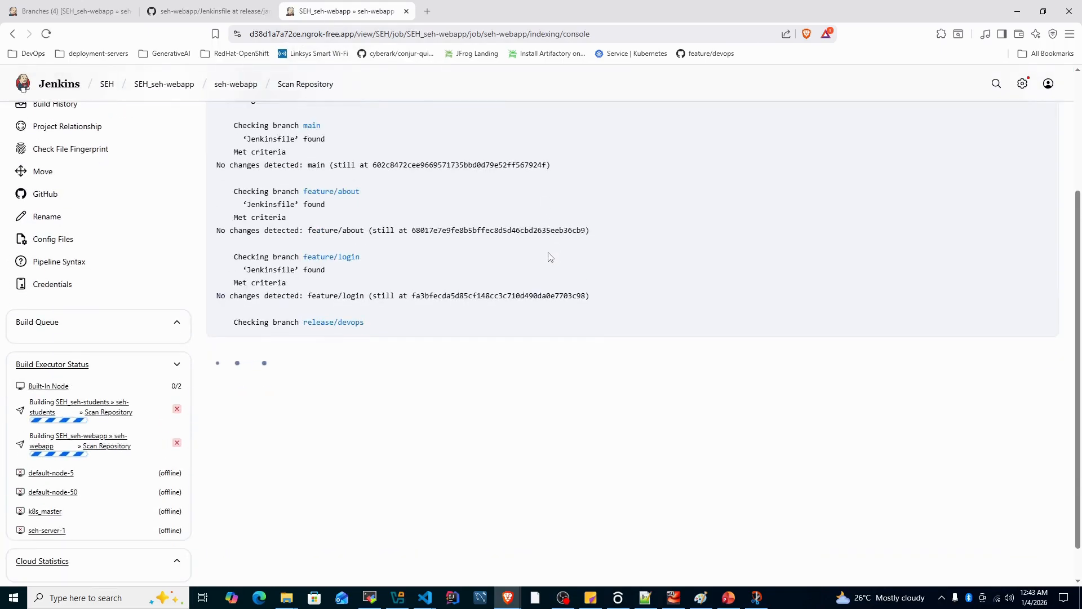
scroll(288, 425, down, 2)
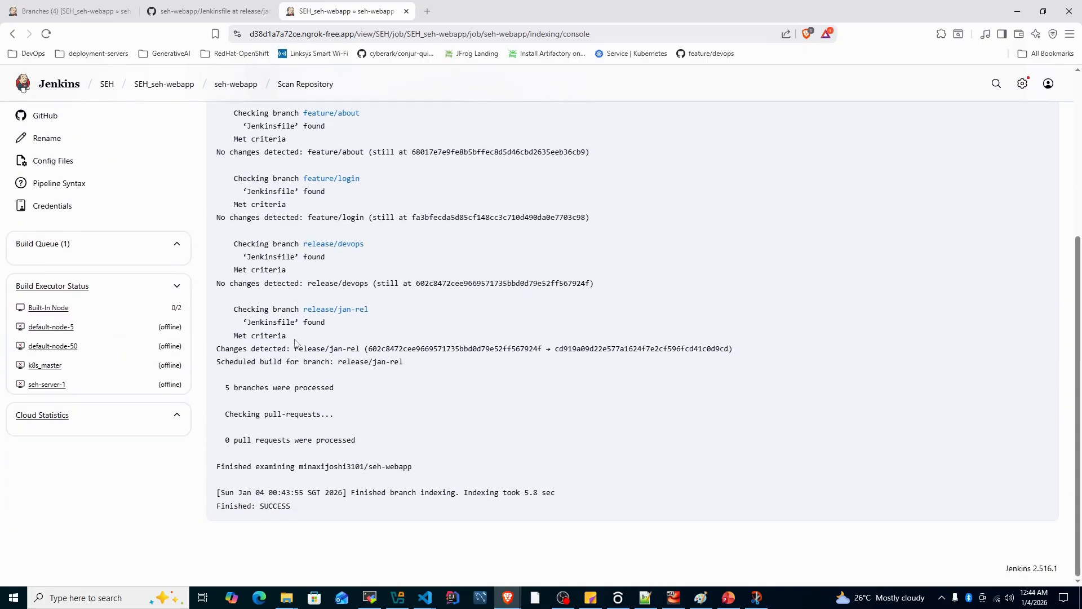
drag(231, 309, 379, 316)
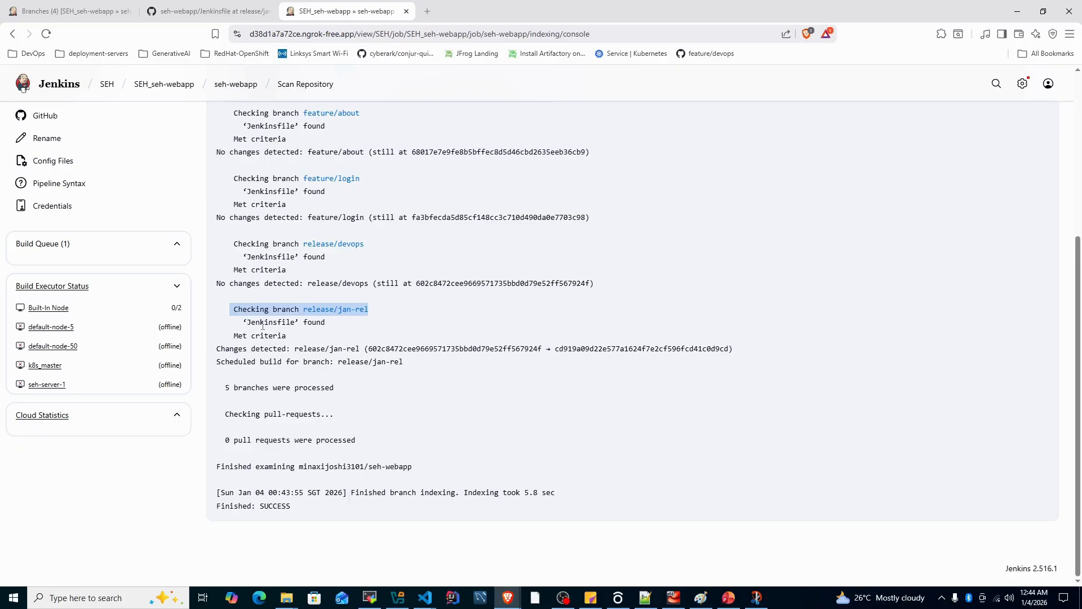
double_click(261, 323)
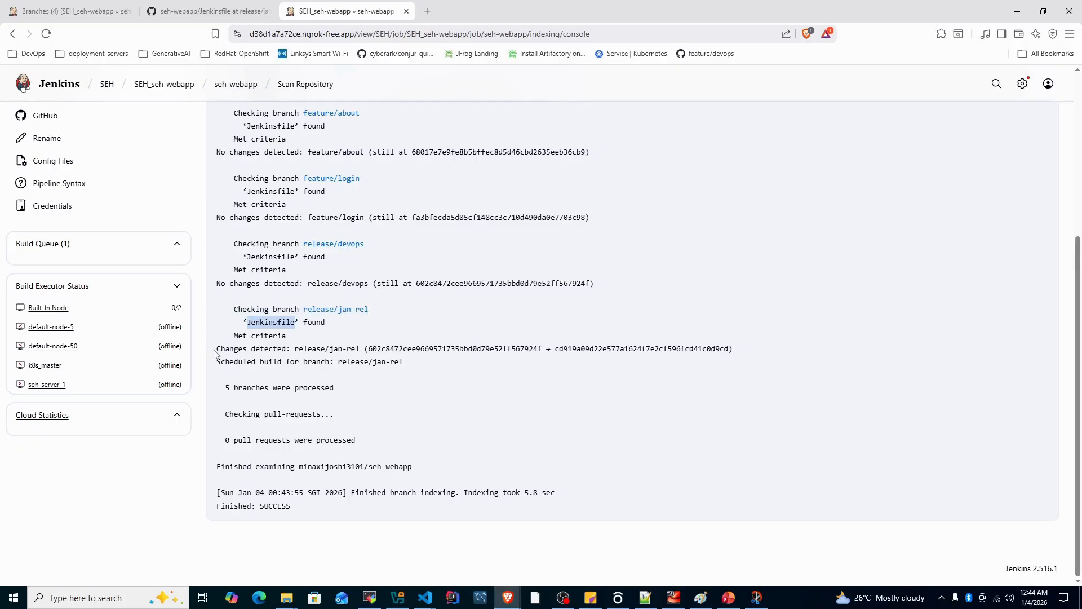
drag(214, 353, 357, 350)
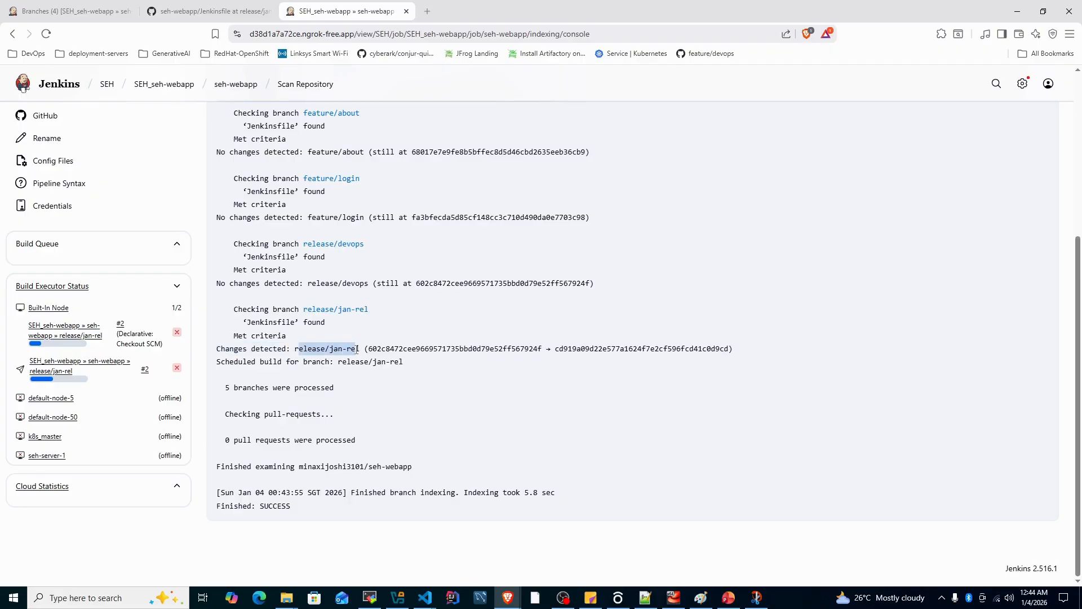
drag(214, 363, 403, 365)
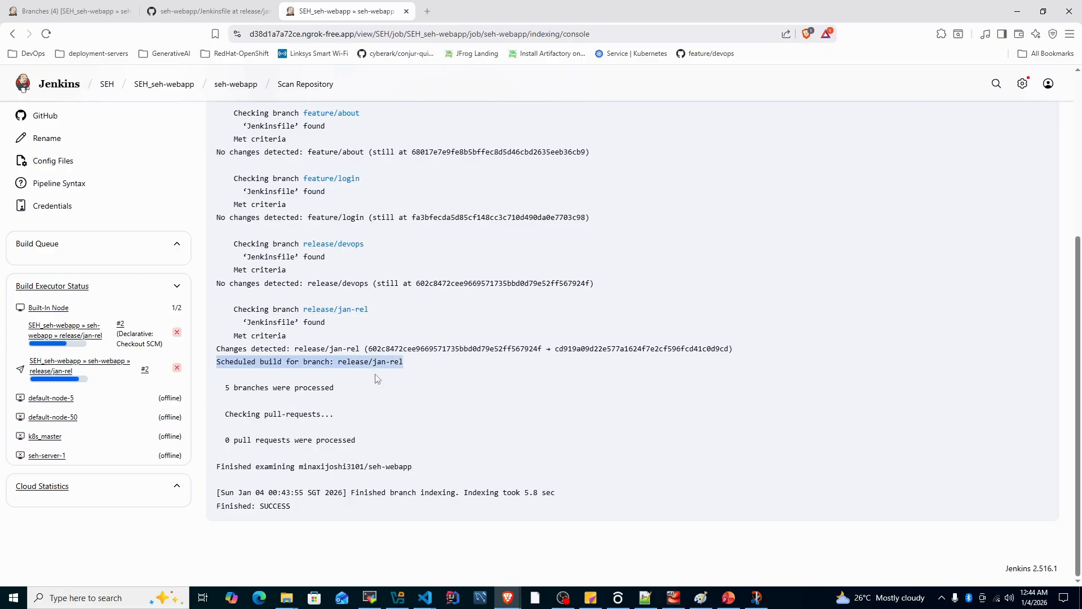
Go back to the seh-webapp pipeline and open the release/jan-rel branch to inspect its builds
scroll(345, 347, up, 2)
scroll(346, 347, up, 2)
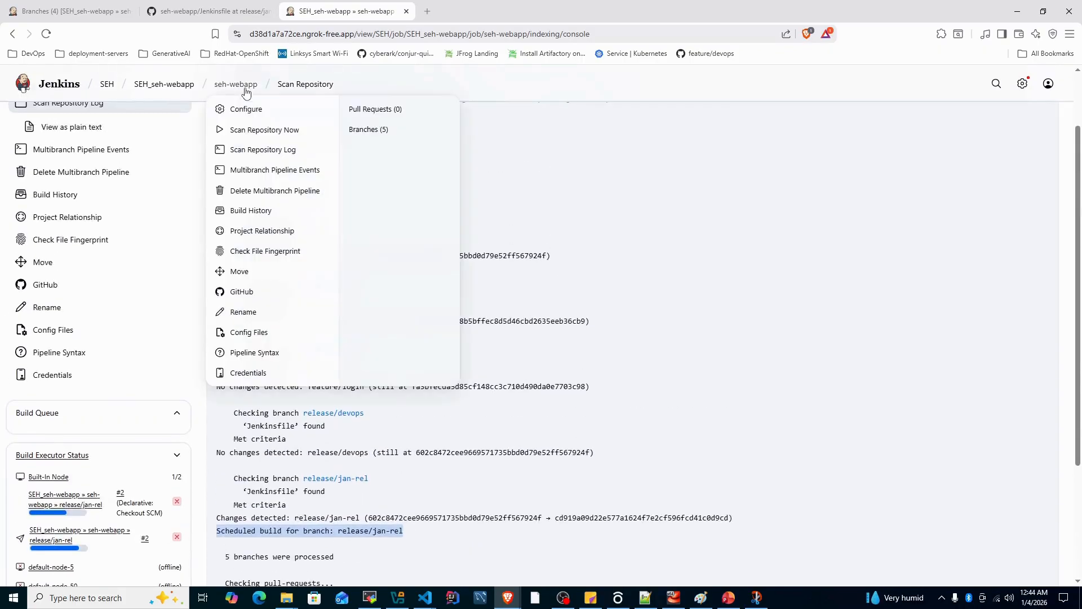
click(250, 84)
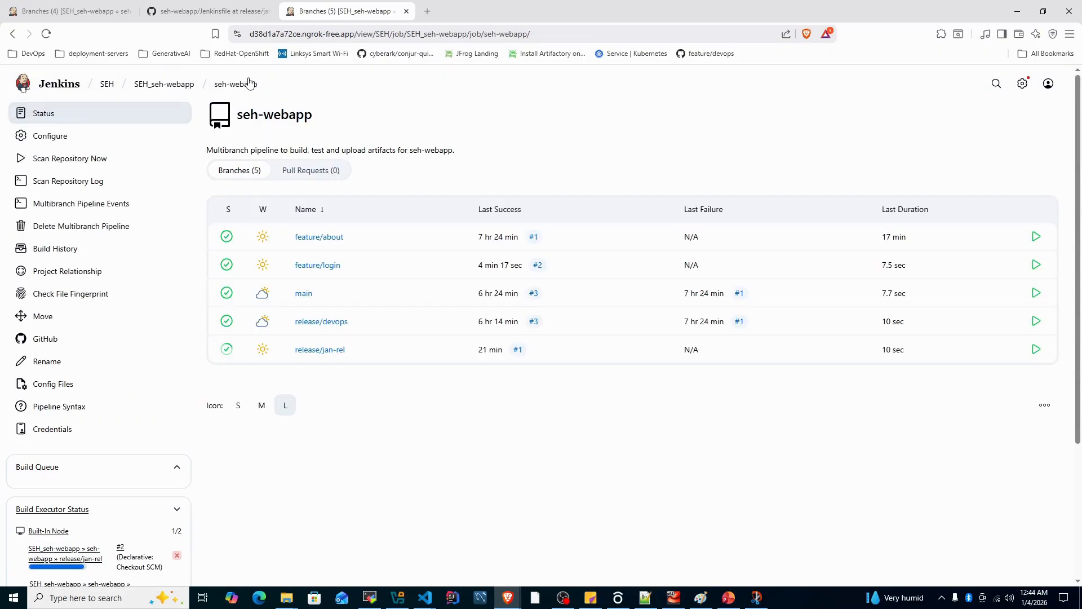
click(319, 350)
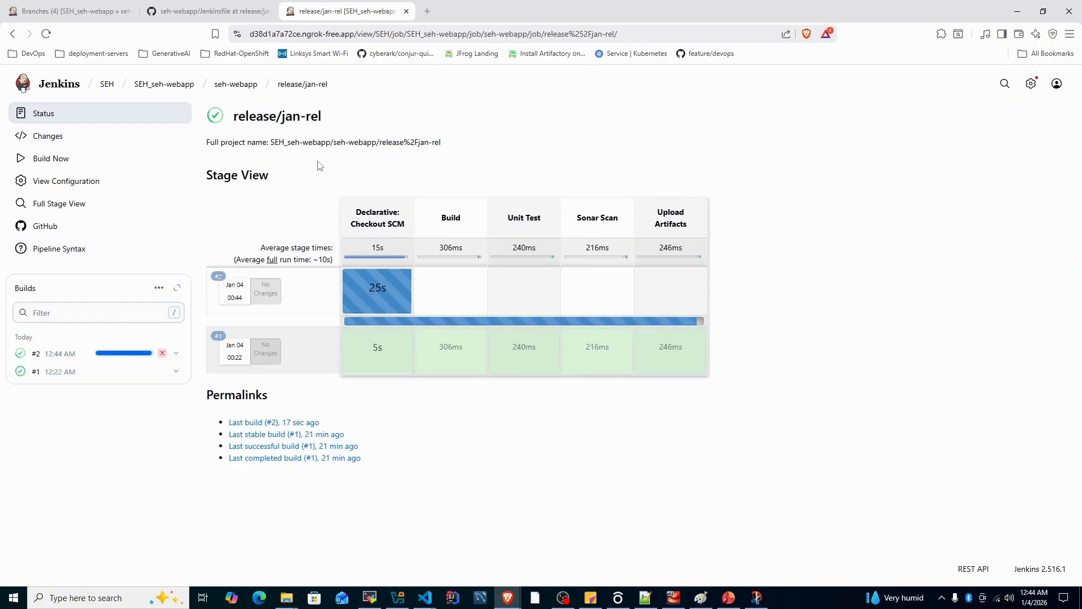
Switch back to GitHub and open the Jenkinsfile of the feature/about branch for editing
click(199, 14)
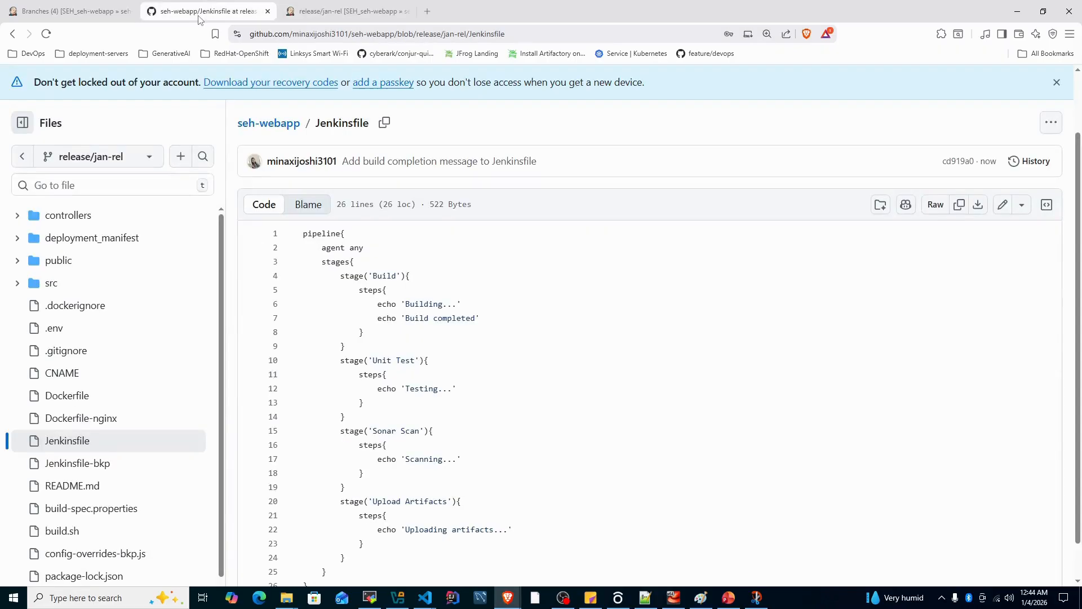
click(149, 160)
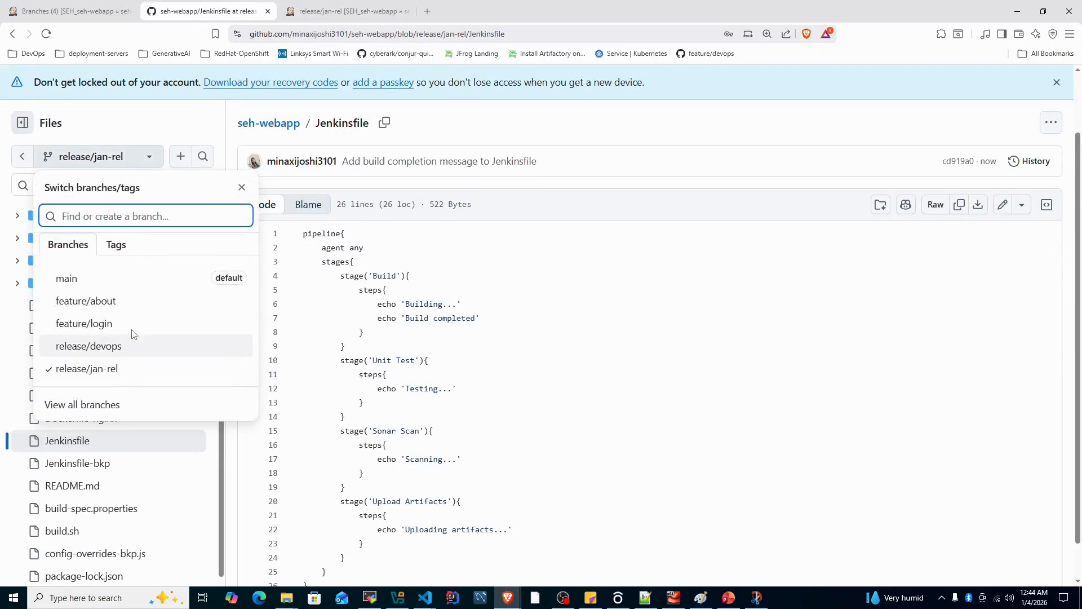
click(138, 305)
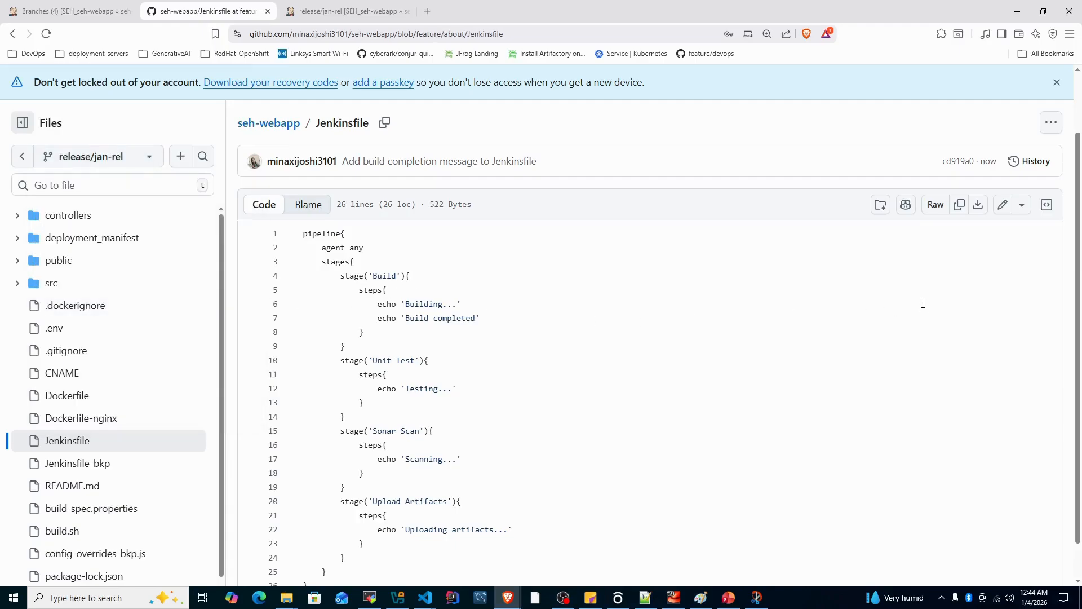
click(1002, 243)
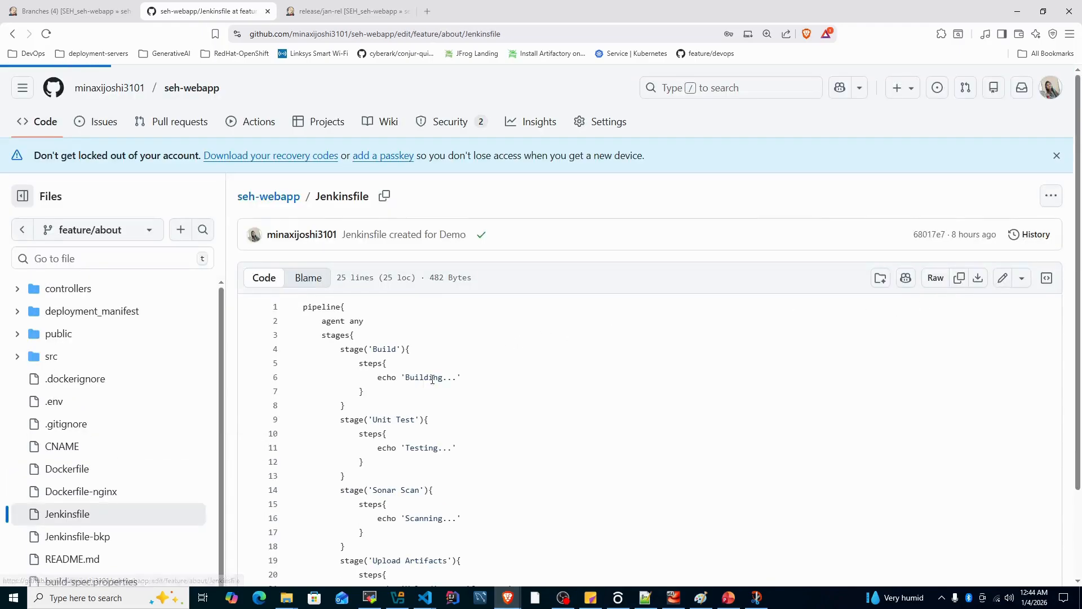
Below echo 'Building...' in the Build stage, add echo 'Build completed.' and commit directly to feature/about with the message "Add build completion message to Jenkinsfile"
drag(355, 337, 449, 336)
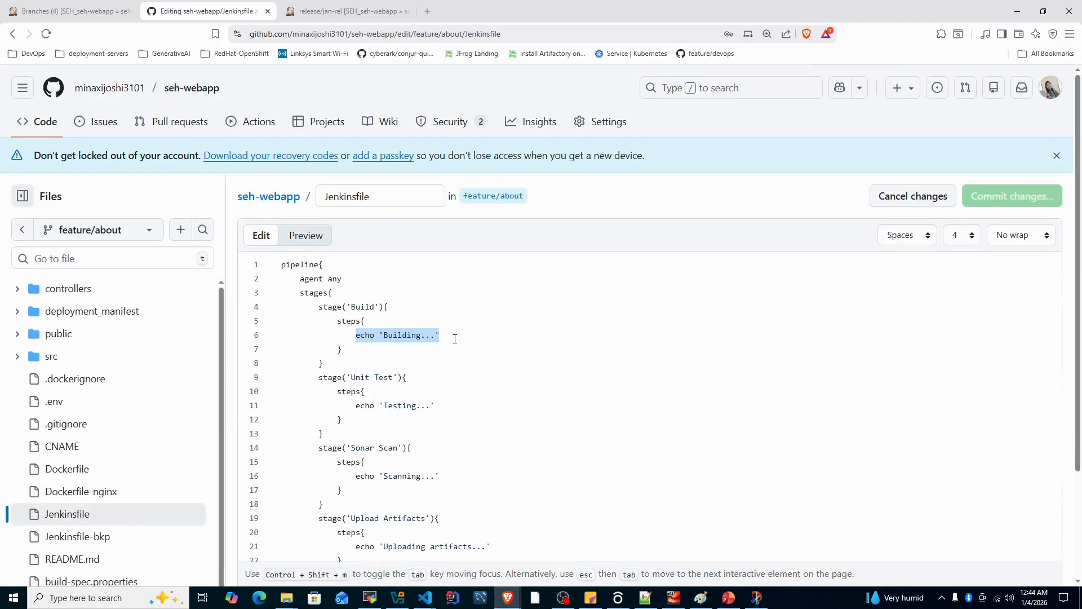
click(451, 339)
key(Return)
key(ctrl+v)
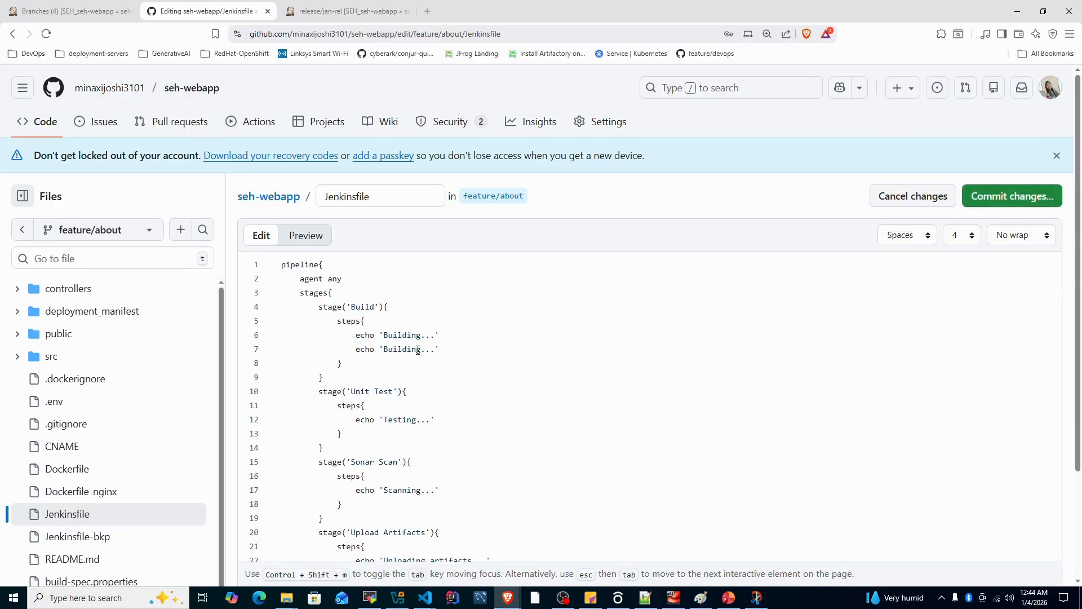
drag(433, 352, 410, 349)
key(BackSpace)
text(co,pl;eted)
key(BackSpace)
text(m)
key(BackSpace)
click(1031, 196)
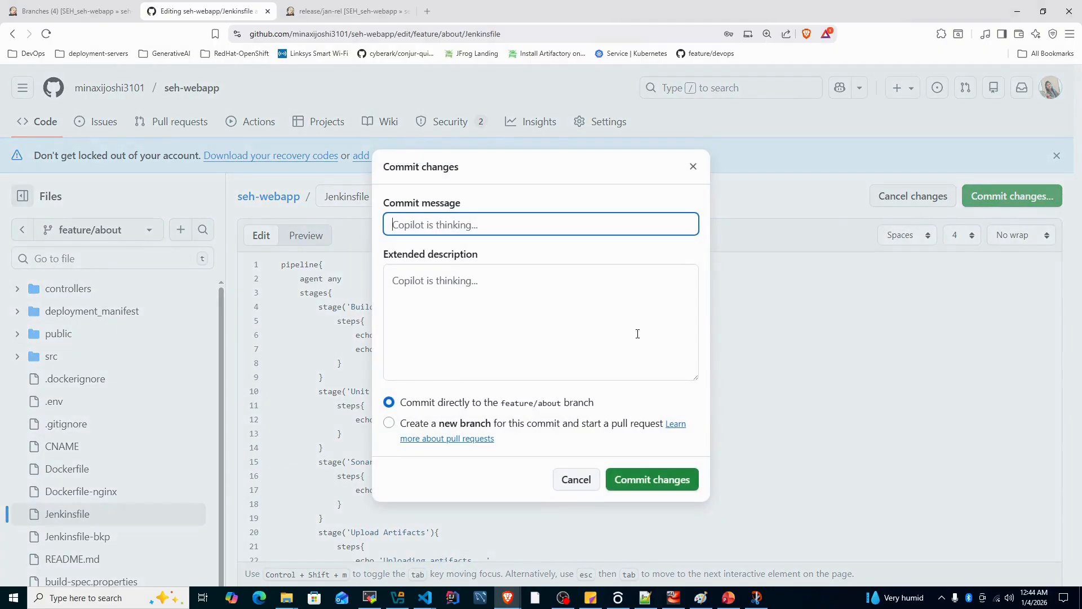
click(641, 486)
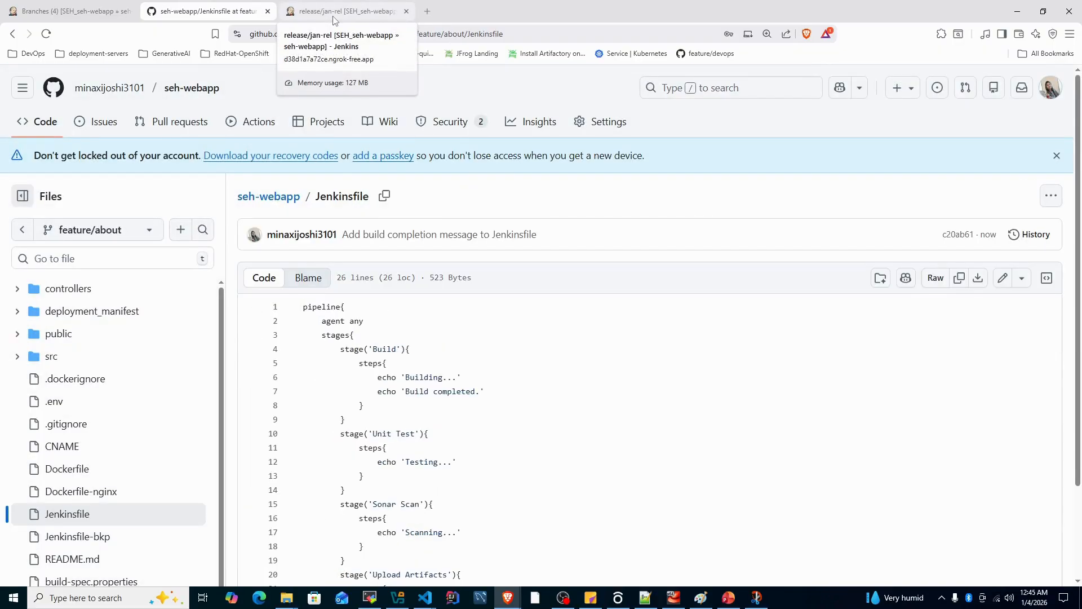
Switch back to Jenkins and open the repository scan log of the seh-webapp pipeline, keeping its branch overview in a separate tab
click(336, 11)
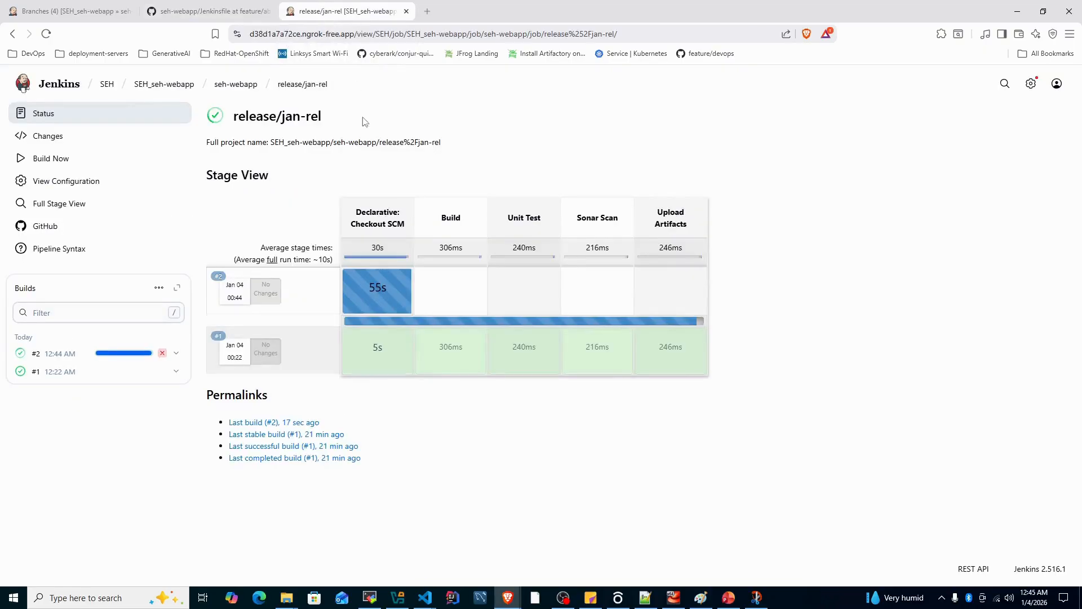
click(233, 89)
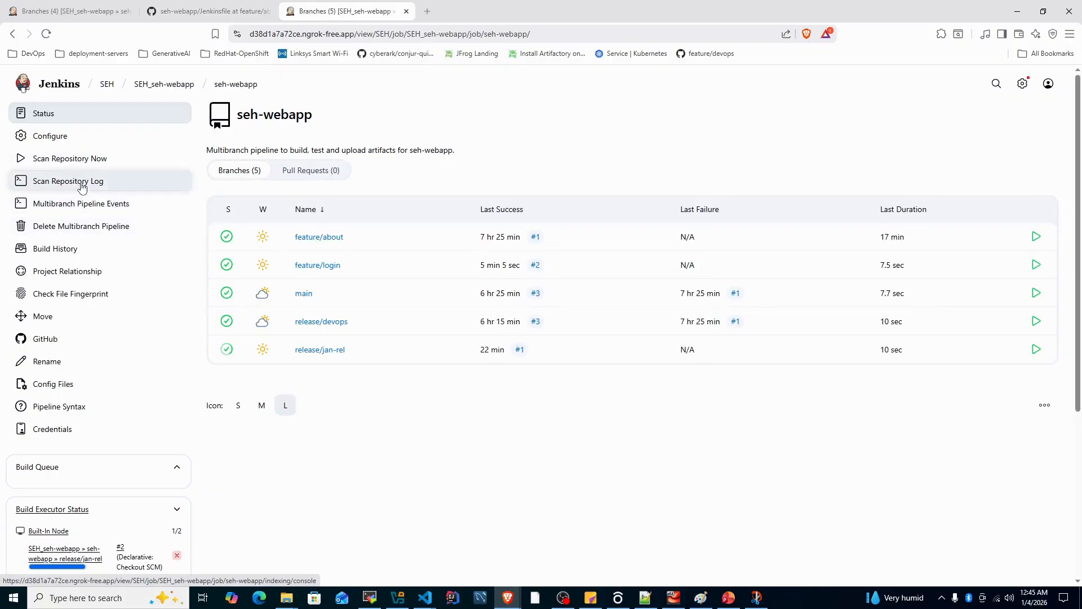
click(82, 186)
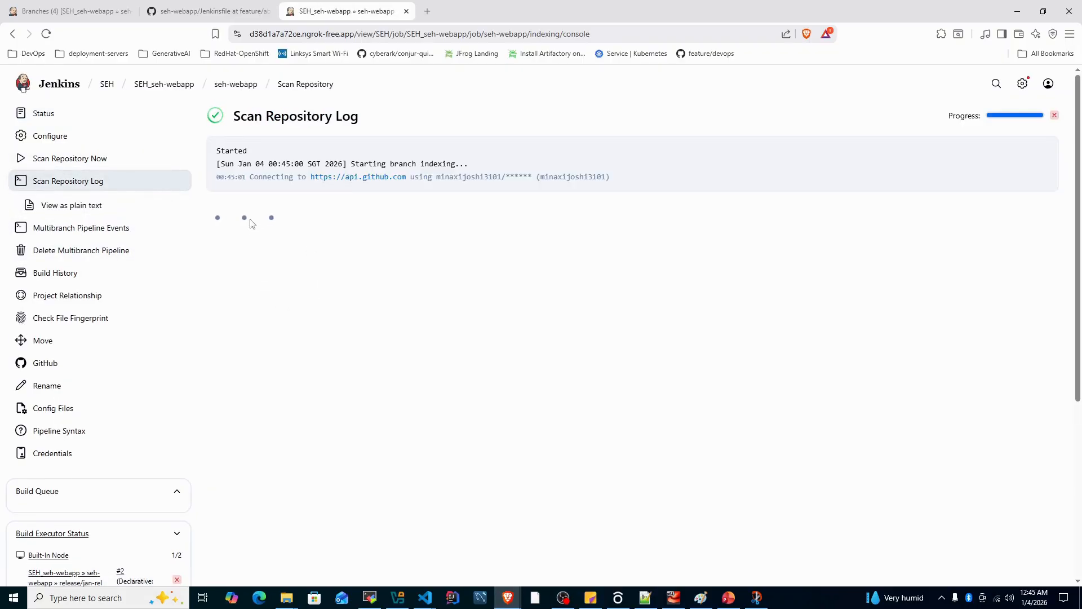
click(365, 19)
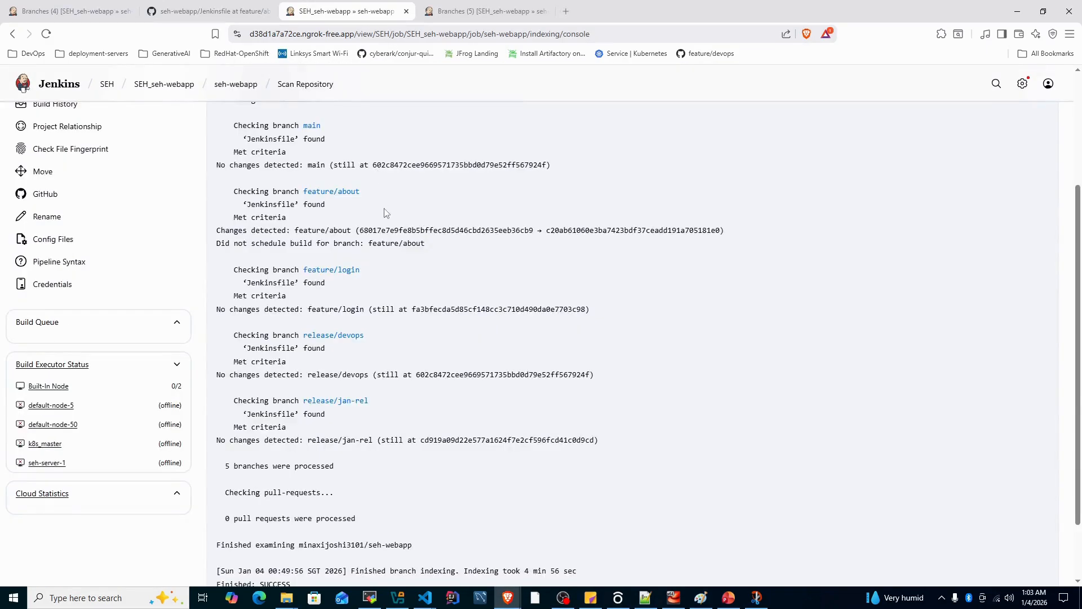
Examine the scan log entries for the feature/about branch, checking change detection and whether a build was scheduled
scroll(386, 221, up, 3)
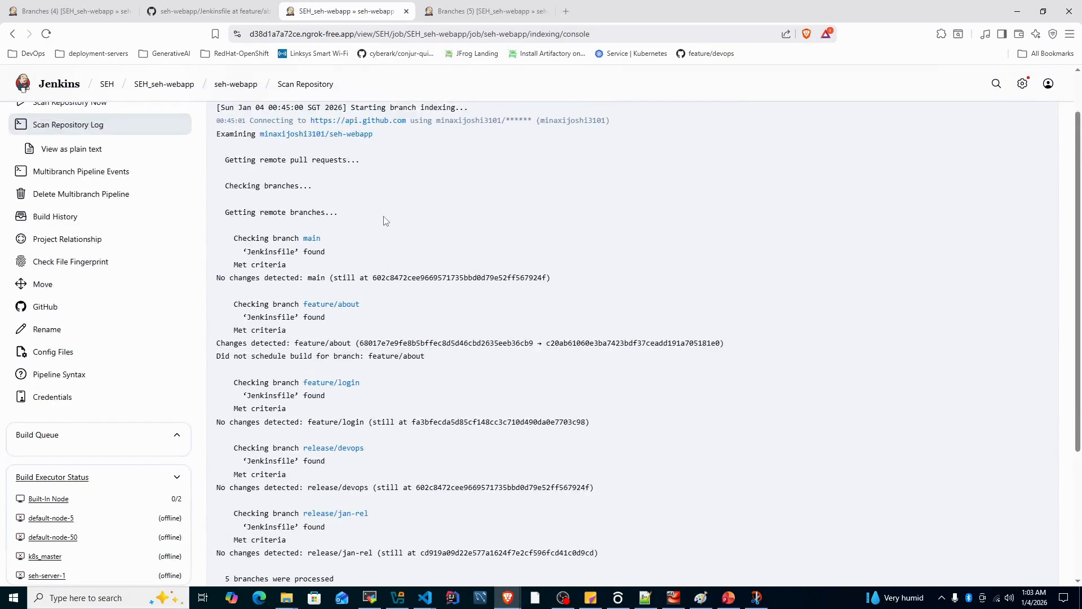
scroll(386, 221, up, 2)
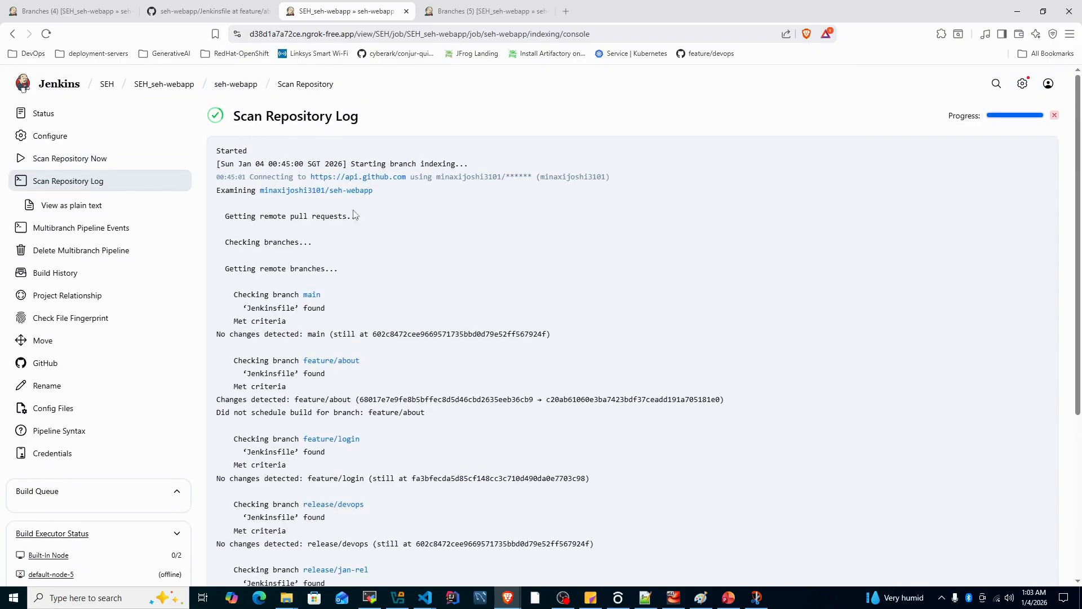
scroll(354, 215, down, 3)
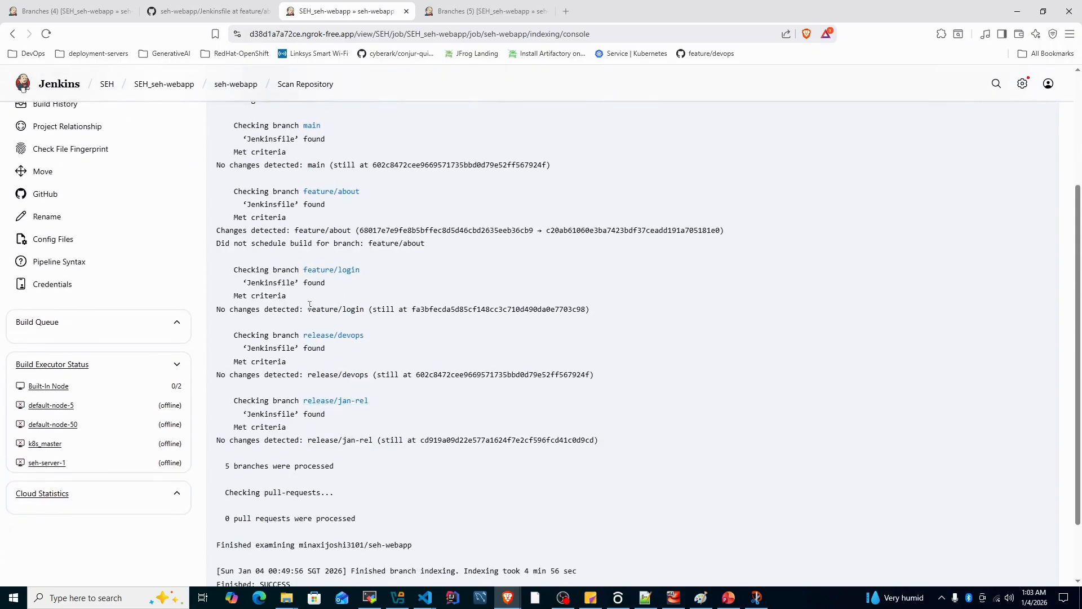
scroll(377, 286, up, 1)
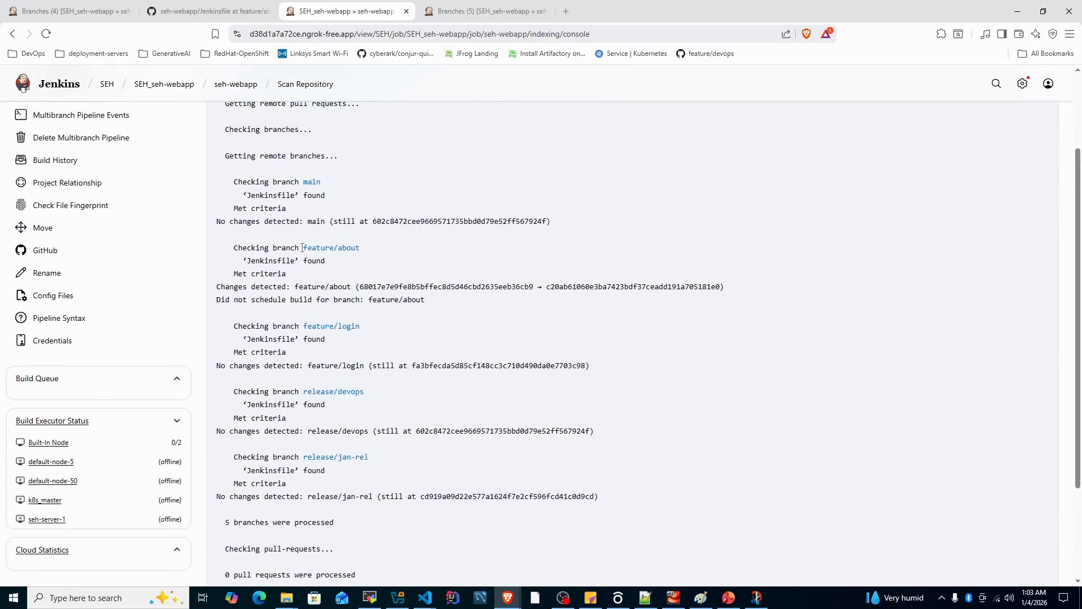
drag(367, 249, 242, 245)
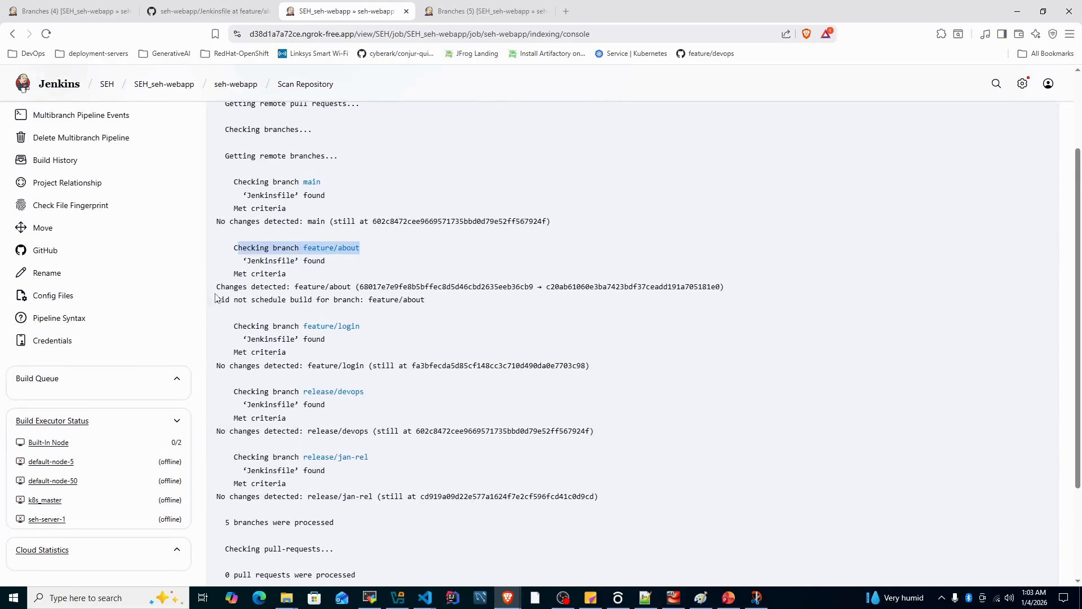
drag(216, 288, 356, 286)
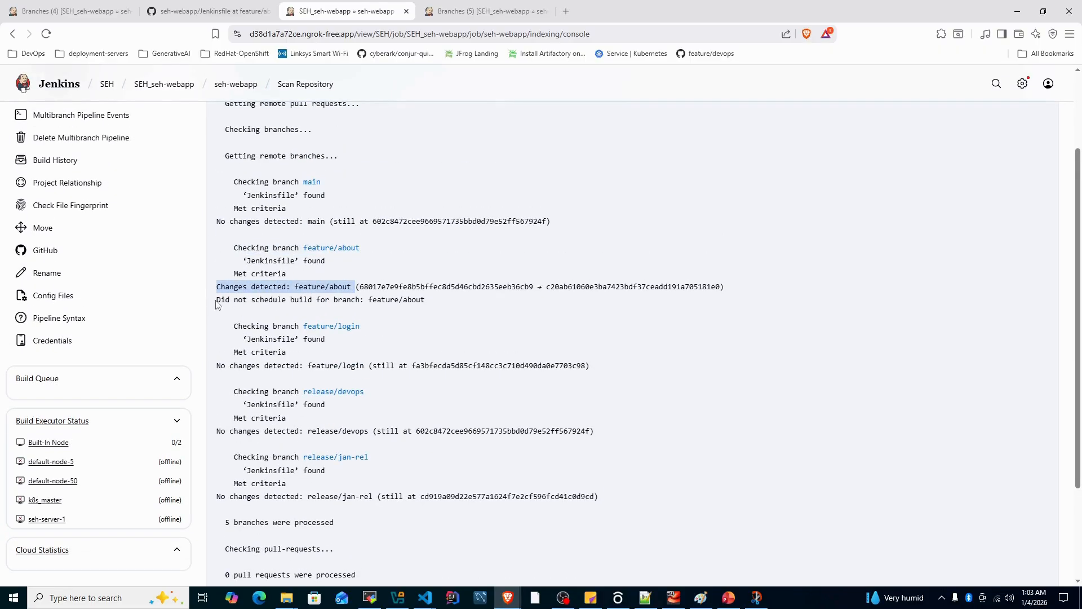
drag(216, 300, 425, 299)
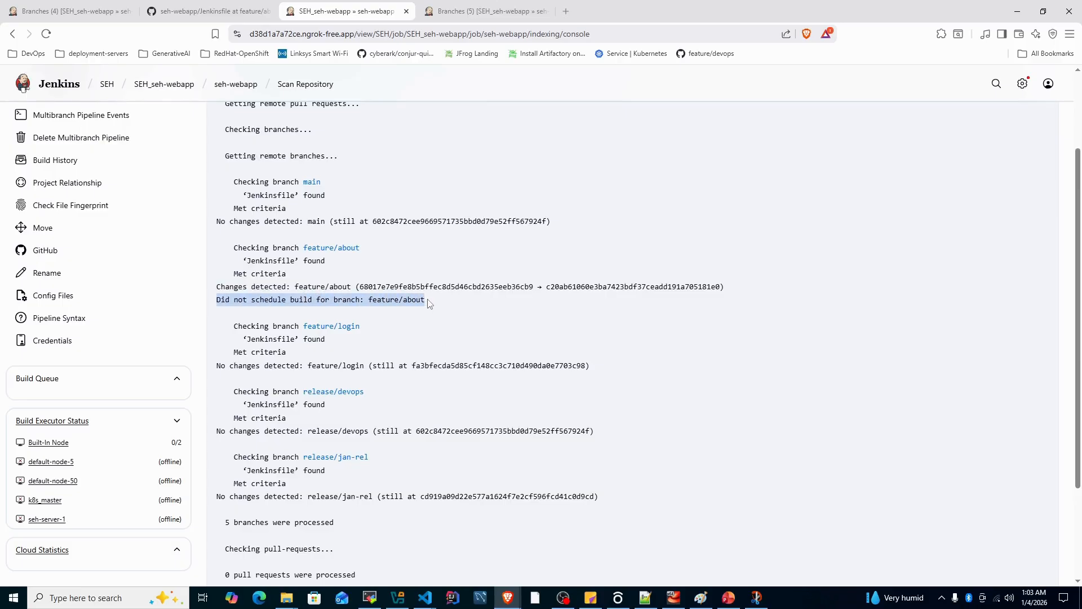